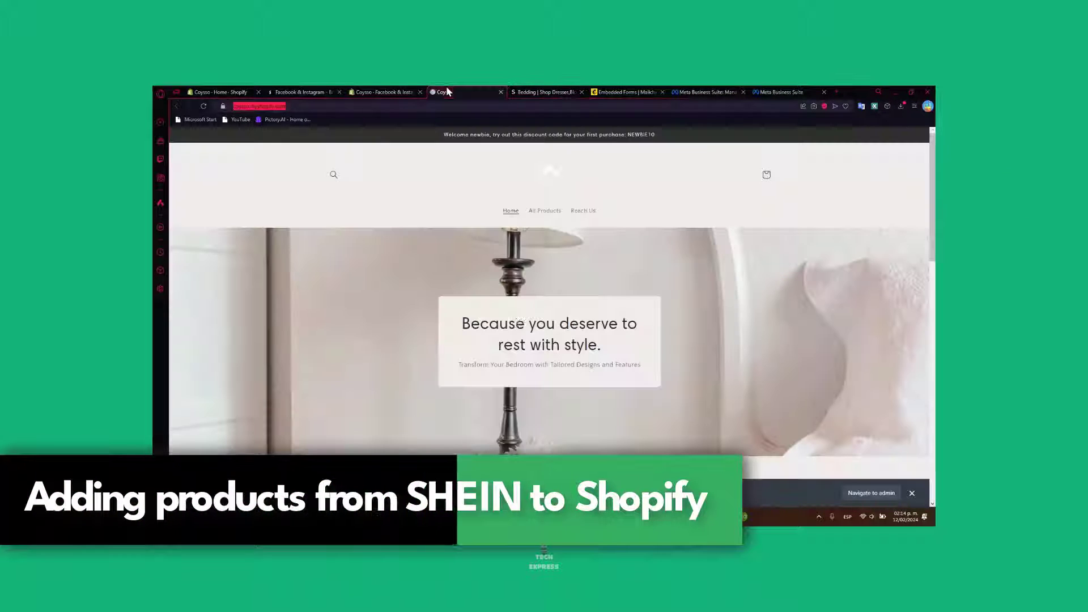
Step: Scroll through the Coysso storefront to review it
{"action": "scroll", "coordinate": [647, 364], "scroll_direction": "down", "scroll_amount": 10}
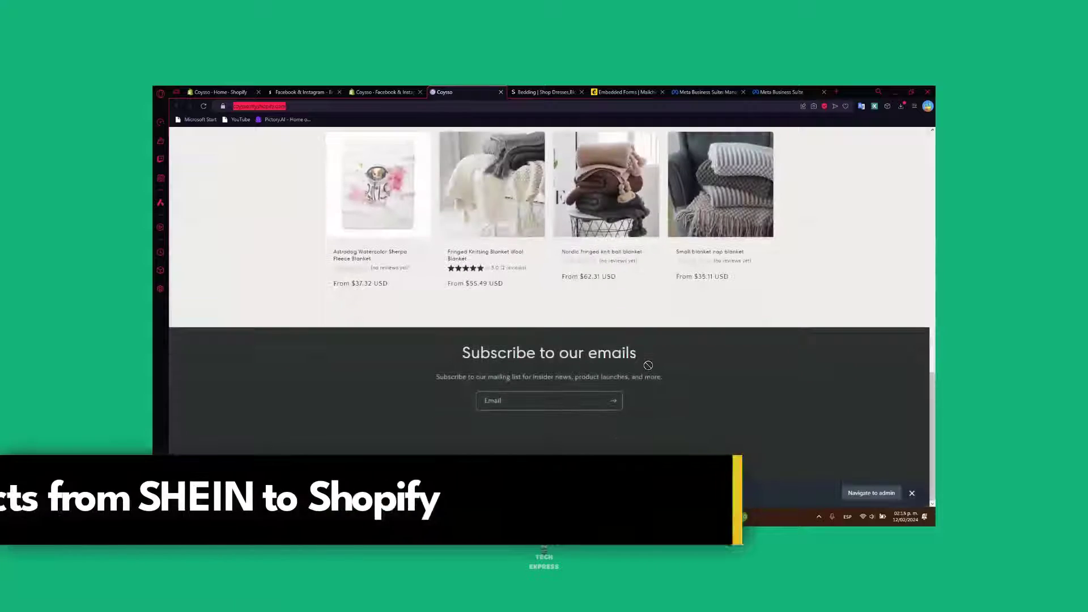
{"action": "scroll", "coordinate": [647, 364], "scroll_direction": "up", "scroll_amount": 8}
{"action": "scroll", "coordinate": [648, 365], "scroll_direction": "down", "scroll_amount": 9}
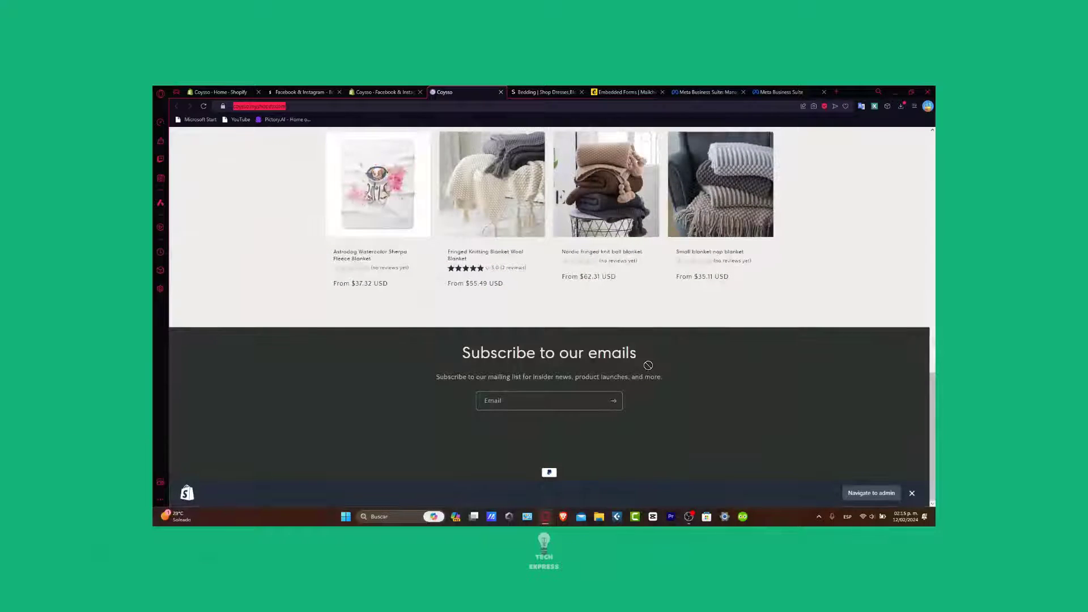
{"action": "scroll", "coordinate": [647, 365], "scroll_direction": "up", "scroll_amount": 10}
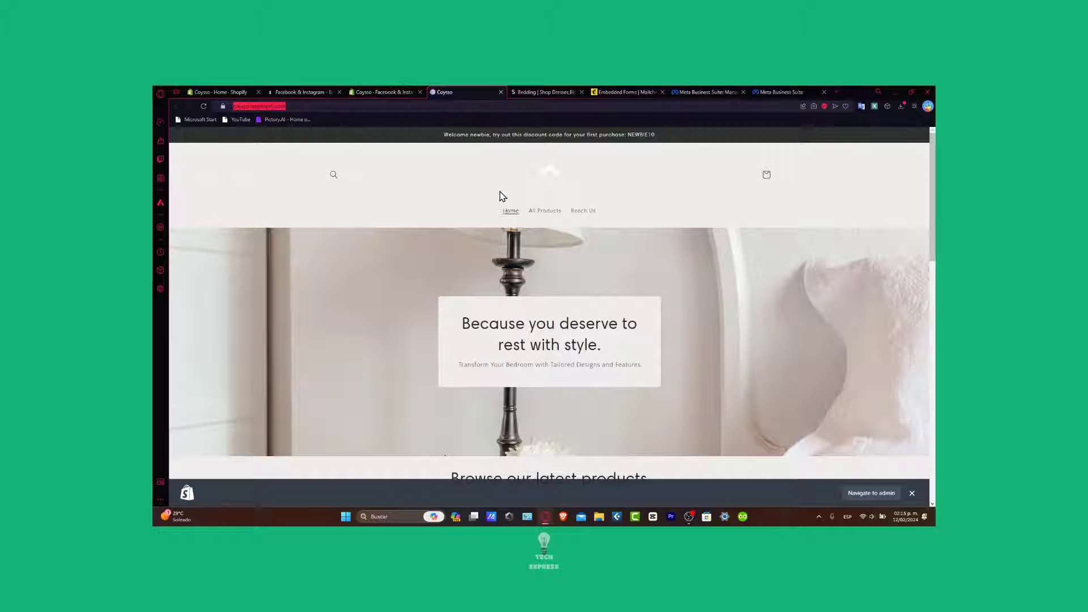
Step: Close both Meta Business Suite tabs and bring up the SHEIN bedding listings
{"action": "left_click", "coordinate": [743, 91]}
{"action": "left_click", "coordinate": [743, 92]}
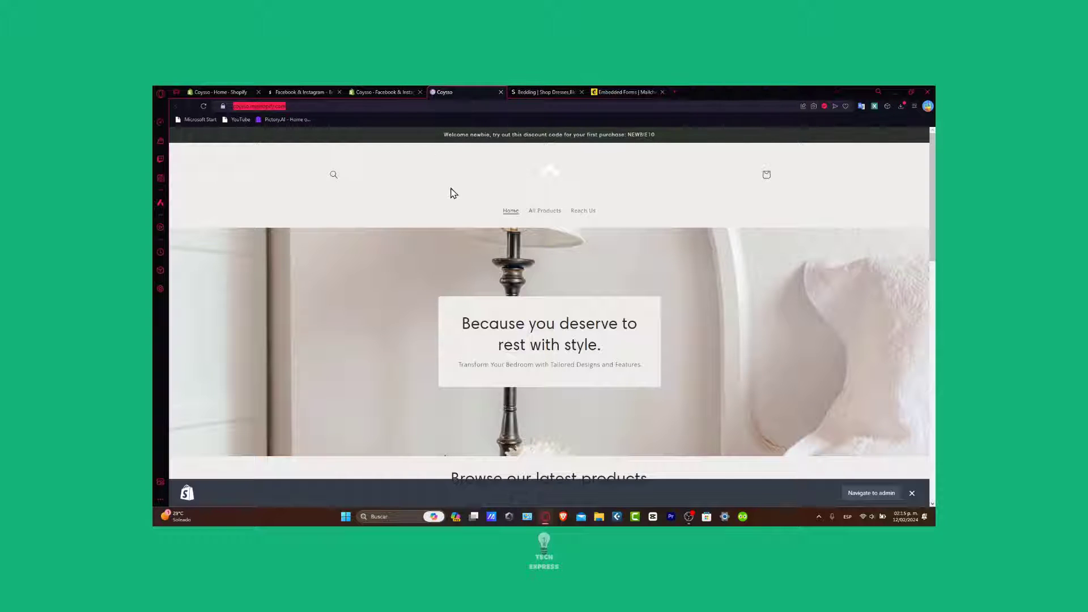
{"action": "left_click", "coordinate": [517, 91]}
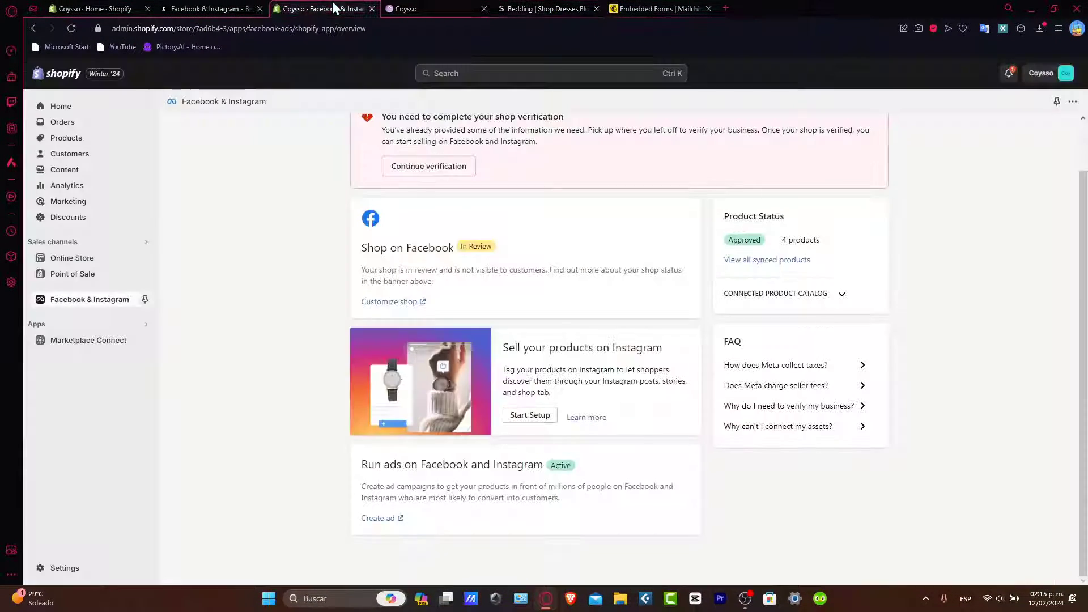
Step: Open the Coysso admin Home dashboard from the Facebook & Instagram page
{"action": "left_click", "coordinate": [334, 8]}
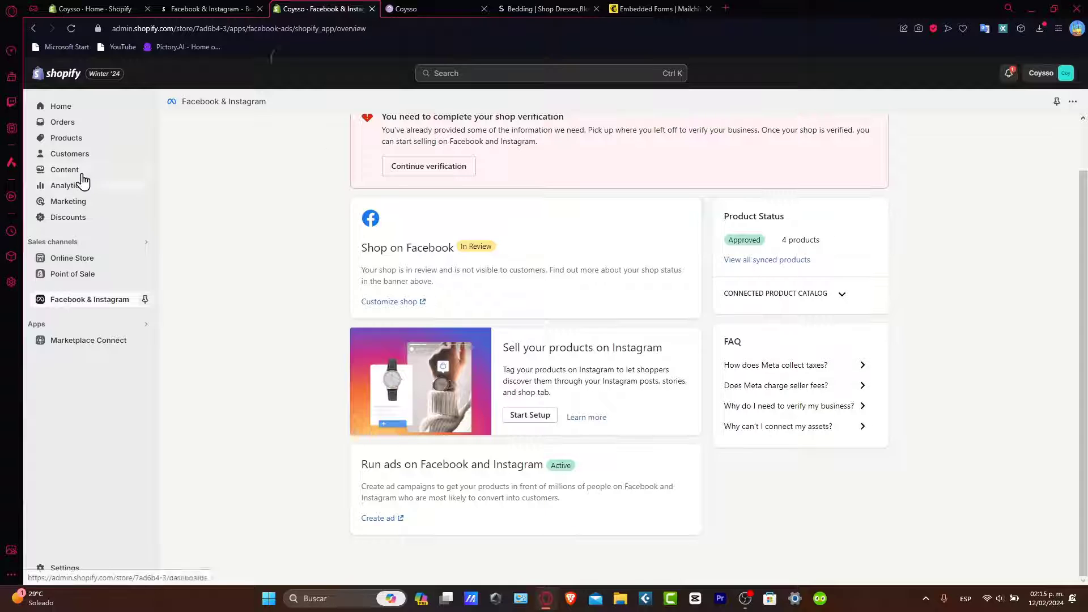
{"action": "left_click", "coordinate": [71, 111]}
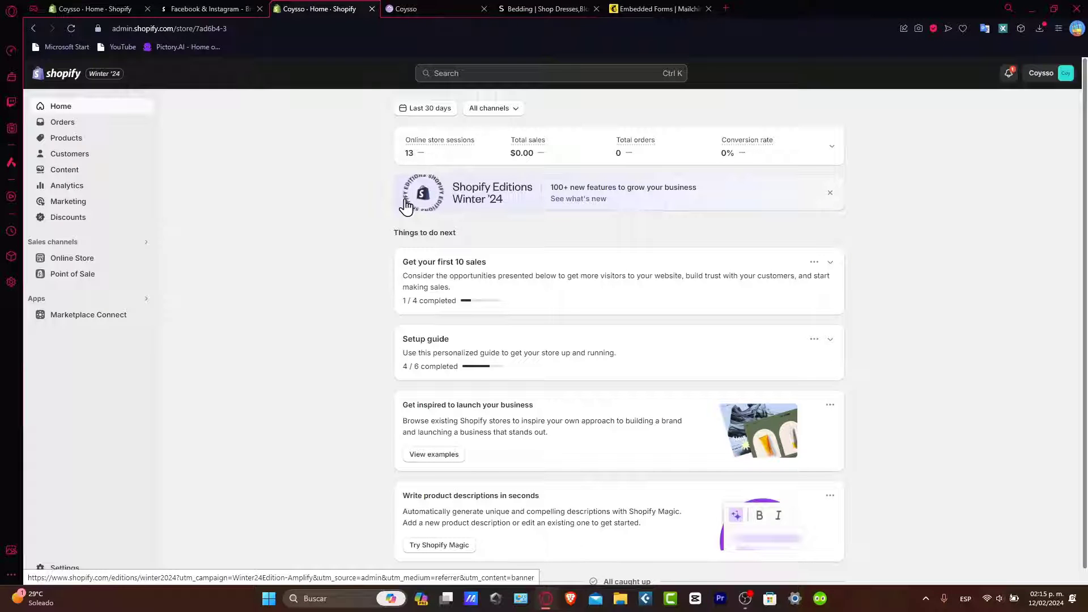
{"action": "left_click", "coordinate": [571, 9]}
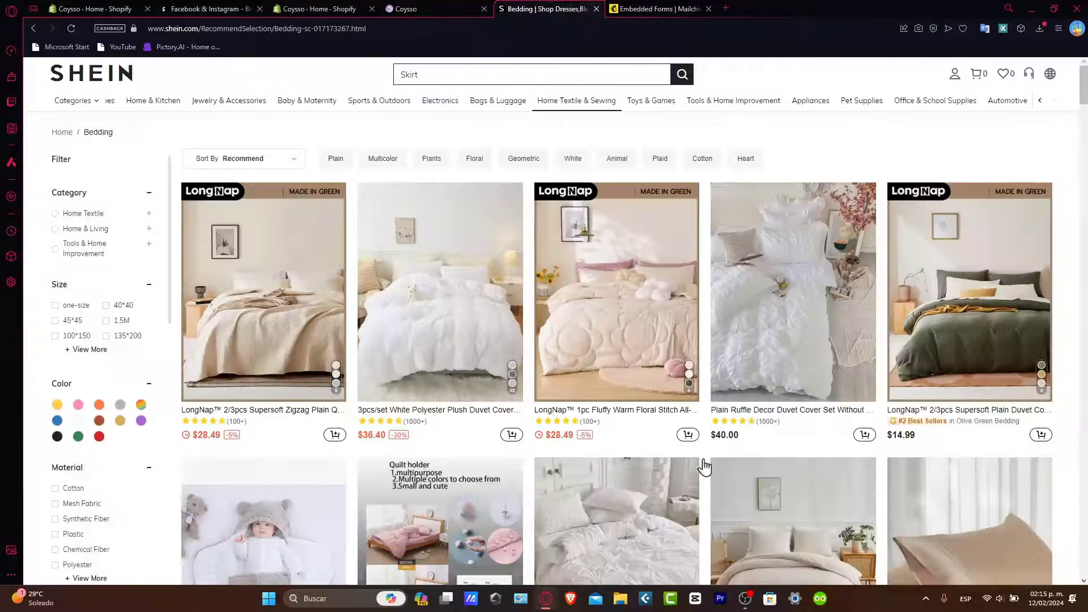
Step: Scroll the Coysso storefront, then end on SHEIN's bedding listings
{"action": "left_click", "coordinate": [342, 7]}
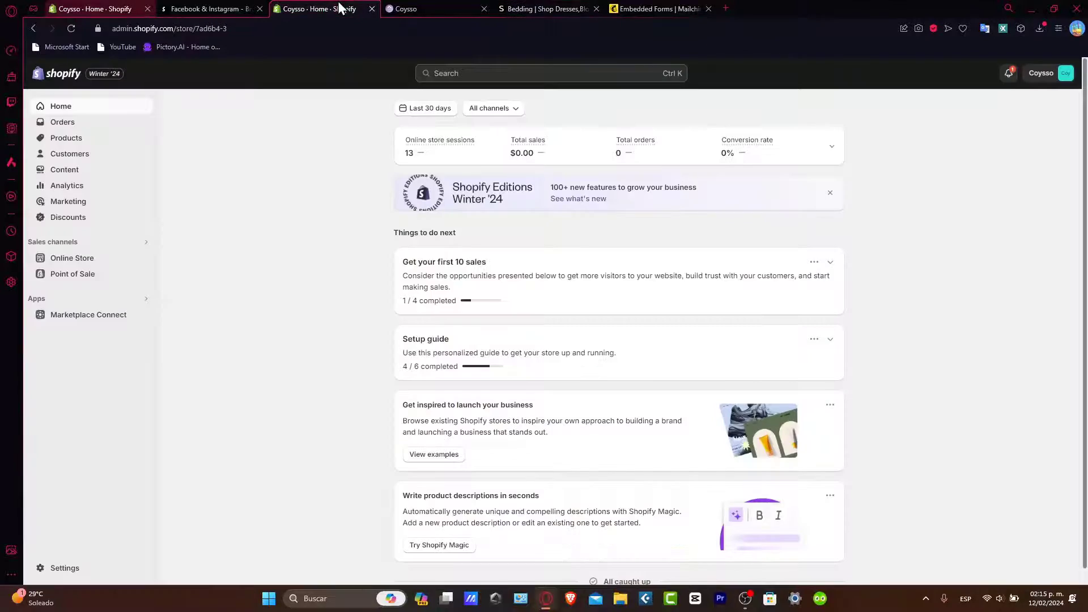
{"action": "left_click", "coordinate": [441, 6]}
{"action": "scroll", "coordinate": [470, 324], "scroll_direction": "down", "scroll_amount": 12}
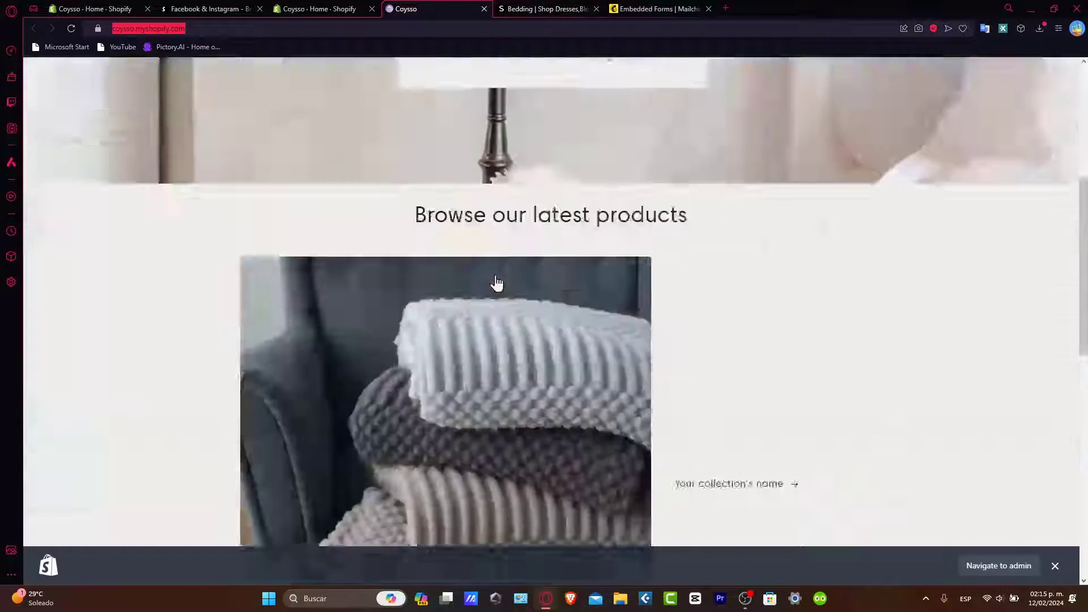
{"action": "scroll", "coordinate": [493, 281], "scroll_direction": "up", "scroll_amount": 12}
{"action": "left_click", "coordinate": [341, 7]}
{"action": "left_click", "coordinate": [541, 9]}
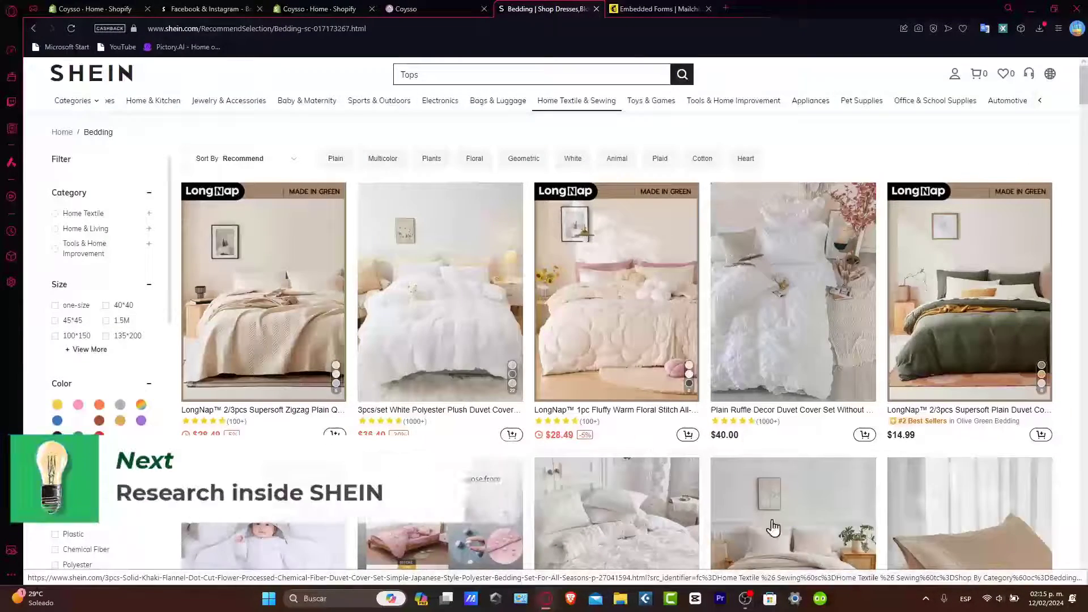
Step: Scroll the SHEIN bedding grid and open the 1pc Satin Pillowcase product page
{"action": "scroll", "coordinate": [654, 434], "scroll_direction": "down", "scroll_amount": 1}
{"action": "scroll", "coordinate": [654, 434], "scroll_direction": "down", "scroll_amount": 5}
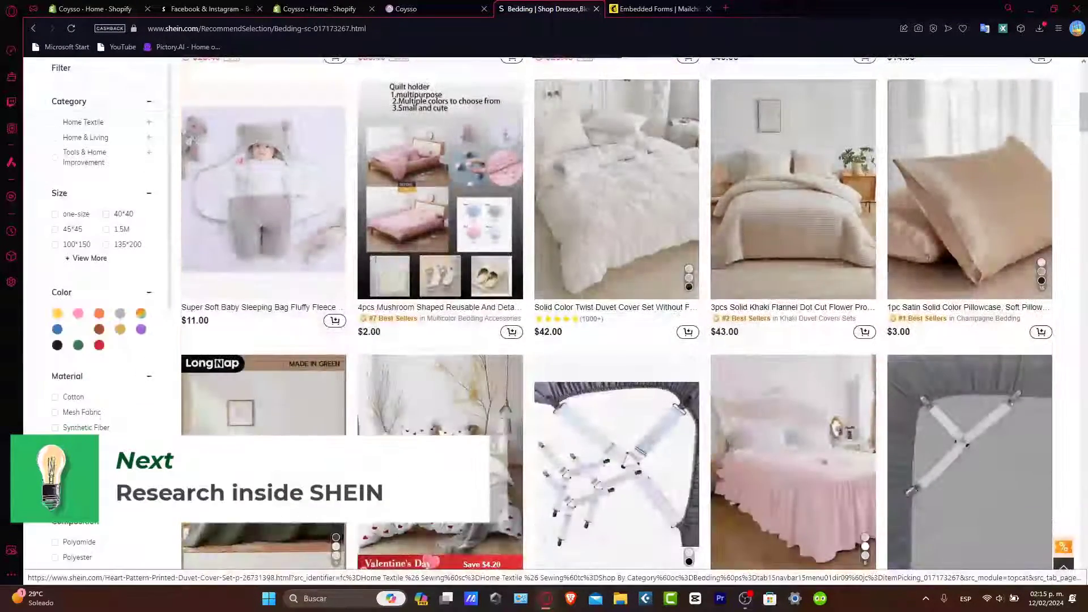
{"action": "left_click", "coordinate": [942, 295]}
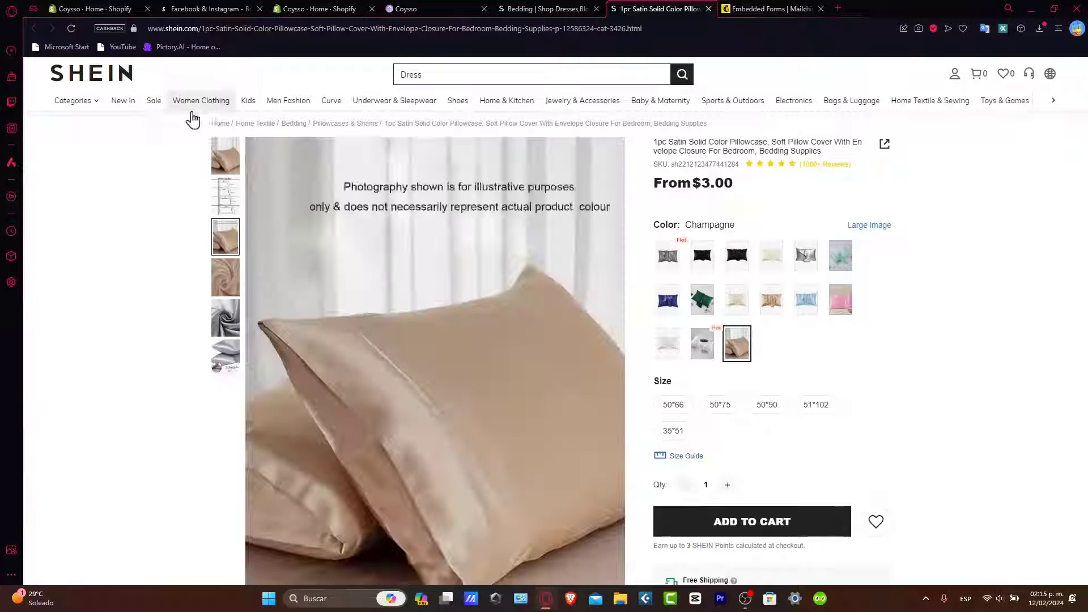
Step: View the pillowcase size chart, then return to the Coysso Shopify admin Home
{"action": "left_click", "coordinate": [226, 197]}
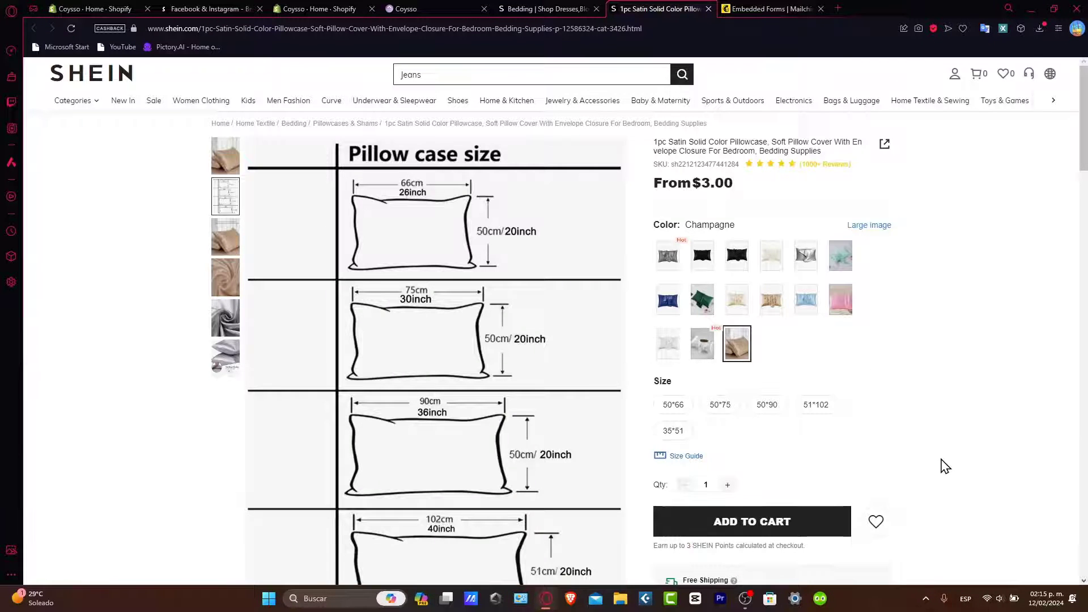
{"action": "scroll", "coordinate": [929, 460], "scroll_direction": "down", "scroll_amount": 6}
{"action": "scroll", "coordinate": [925, 459], "scroll_direction": "up", "scroll_amount": 6}
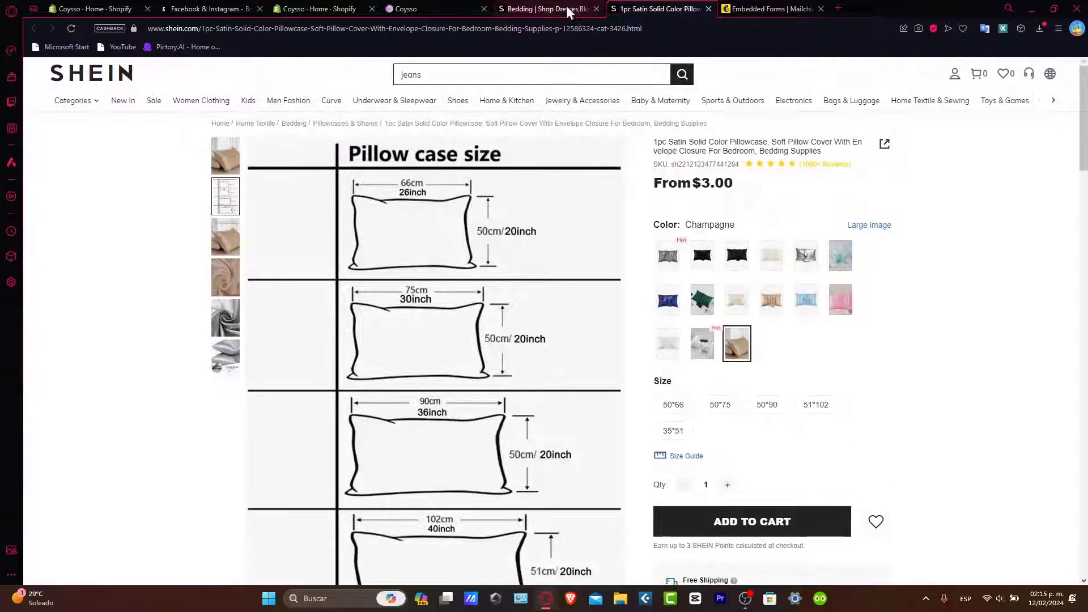
{"action": "left_click", "coordinate": [349, 3]}
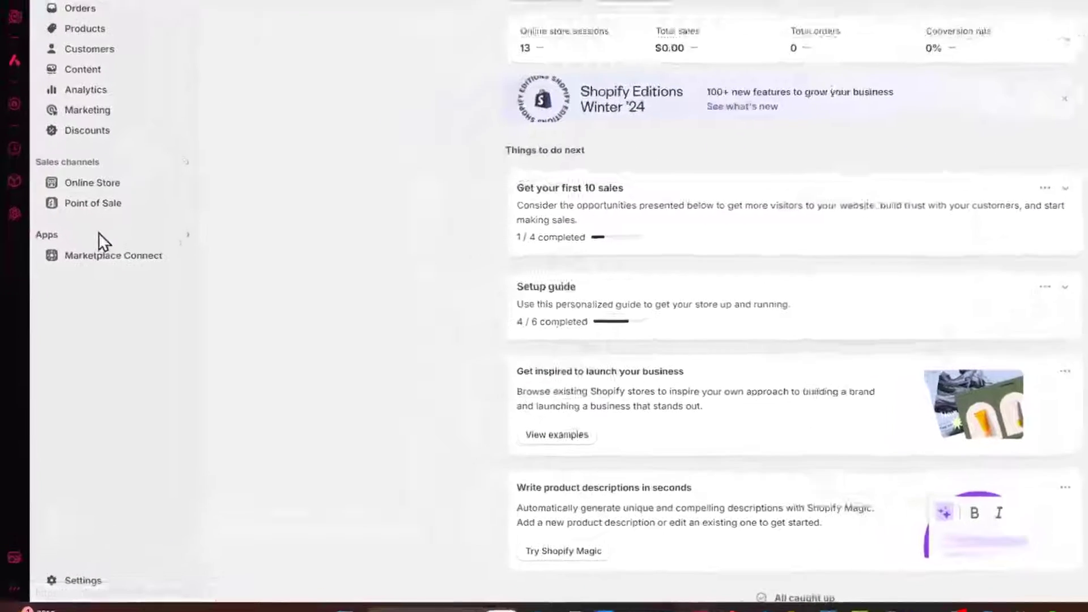
Step: Search 'shein' from the Apps menu to get Shopify App Store results
{"action": "left_click", "coordinate": [76, 297]}
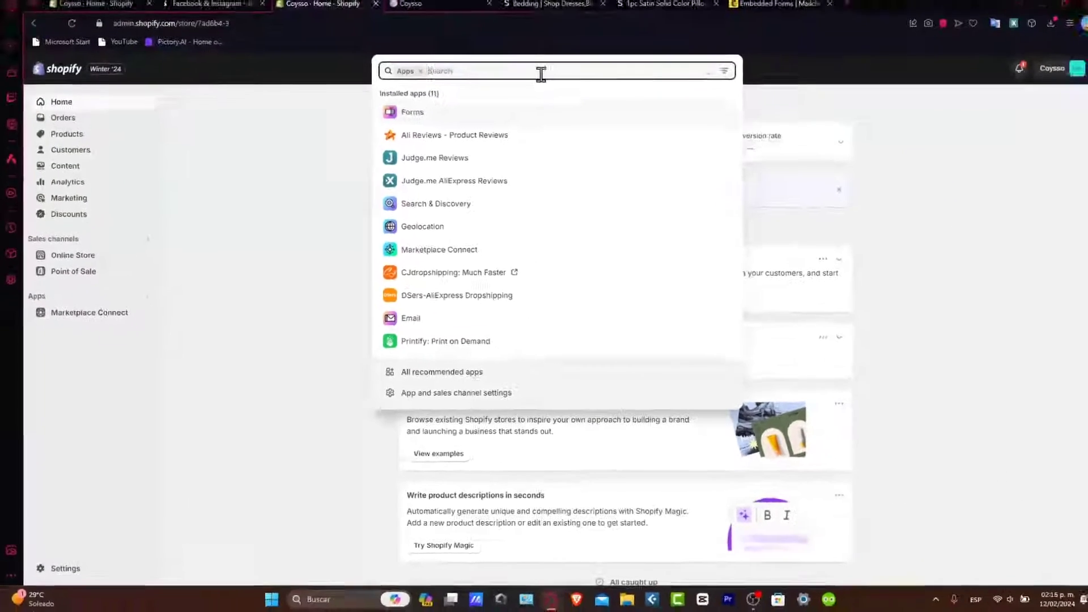
{"action": "type", "text": "shein"}
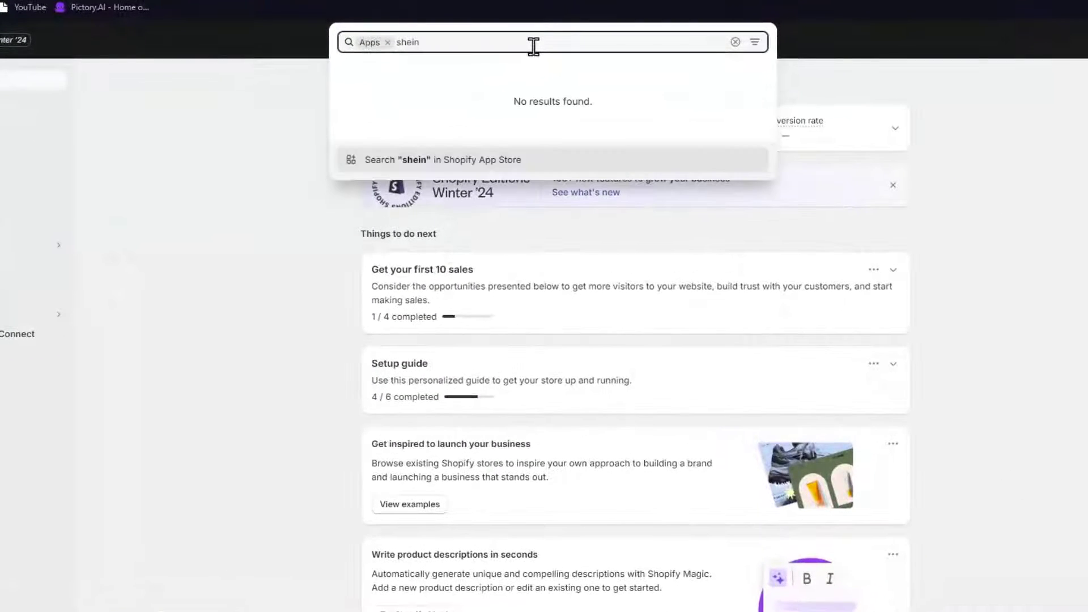
{"action": "left_click", "coordinate": [521, 160]}
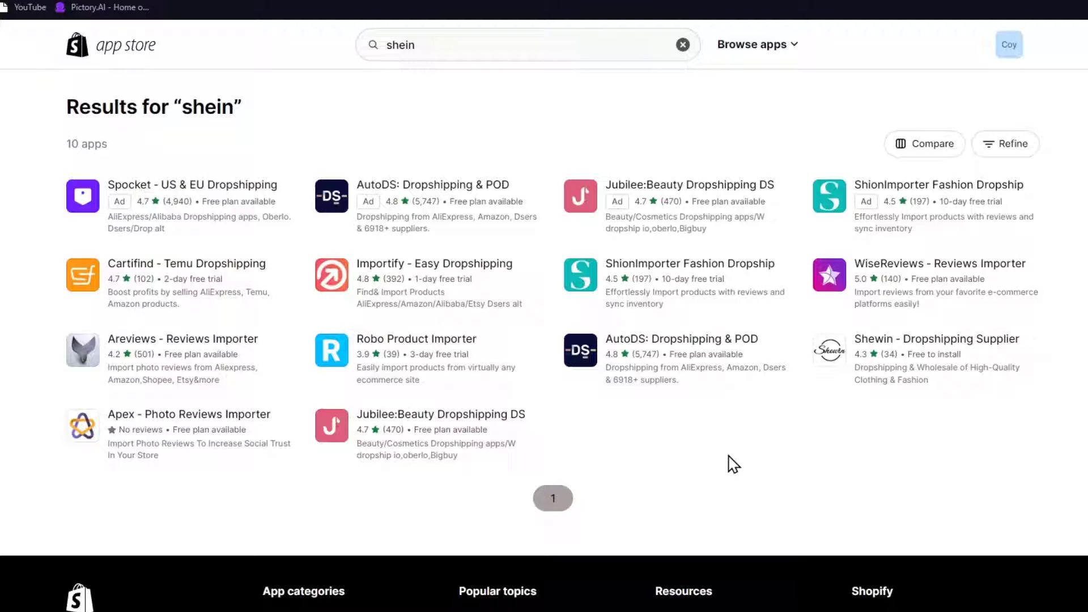
Step: Open Importify - Easy Dropshipping and authorize installing it on the store
{"action": "left_click", "coordinate": [463, 274]}
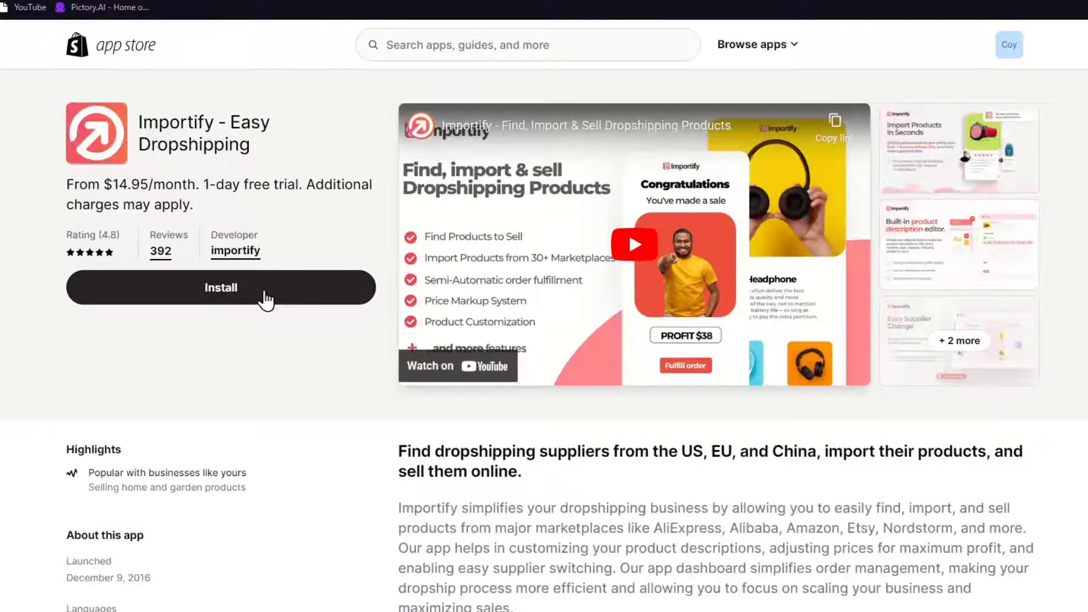
{"action": "left_click", "coordinate": [266, 299]}
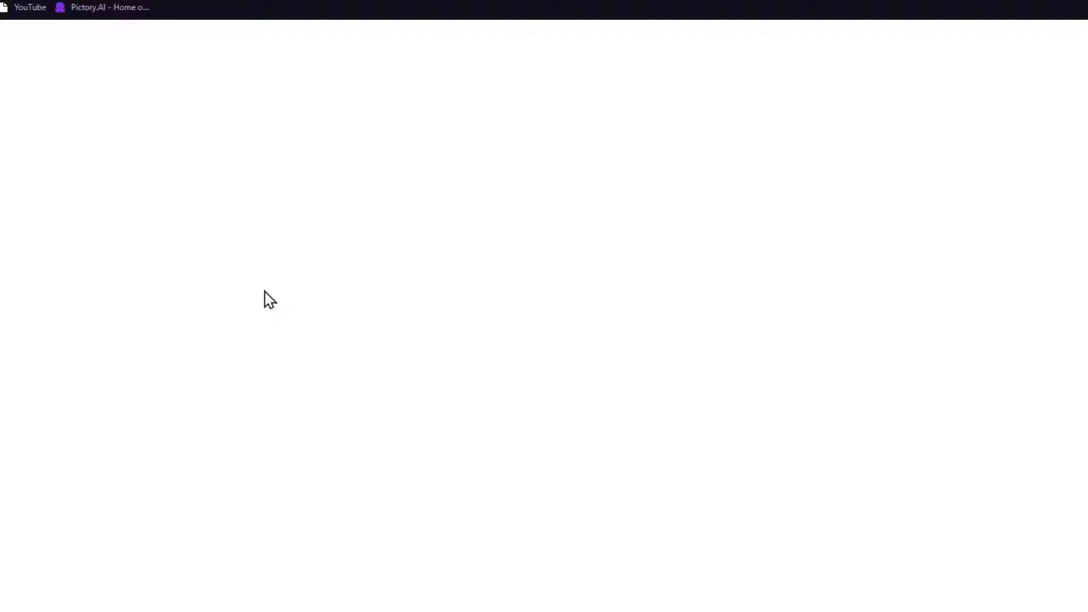
{"action": "left_click", "coordinate": [369, 9]}
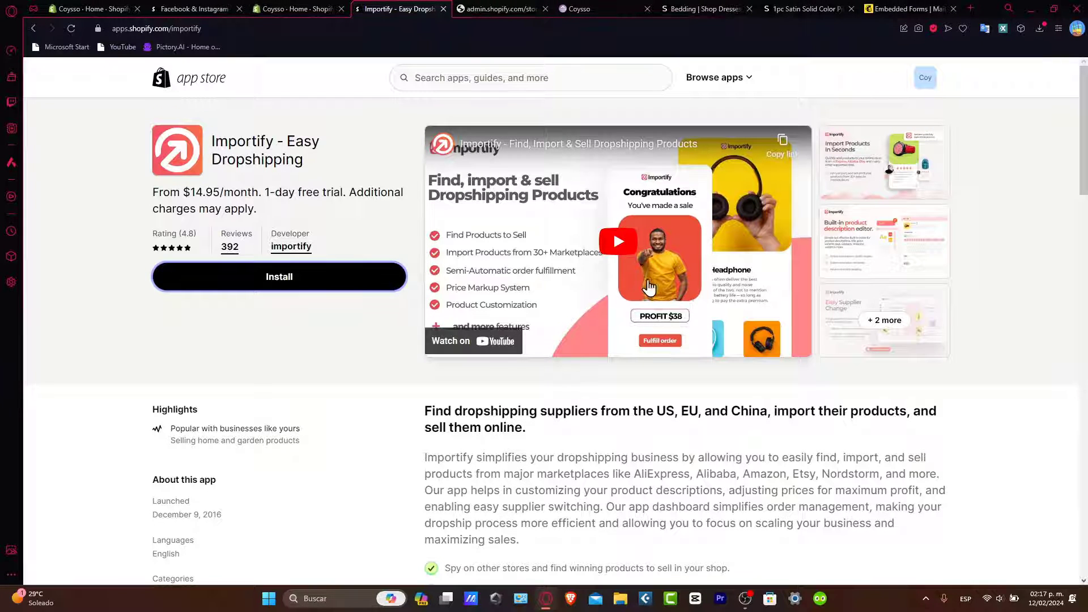
{"action": "left_click", "coordinate": [499, 8]}
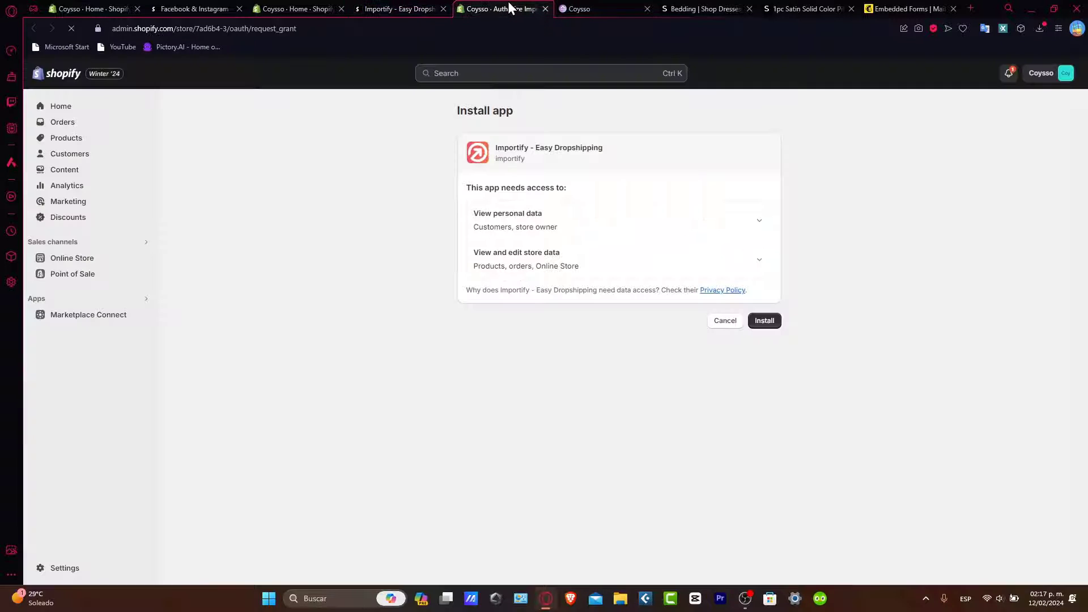
{"action": "left_click", "coordinate": [765, 321]}
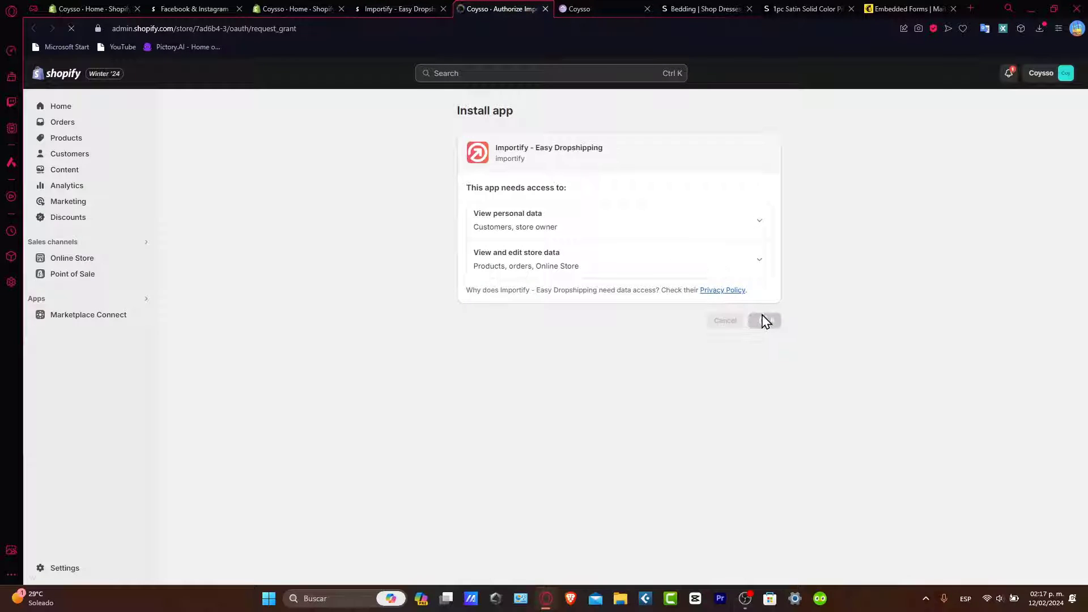
Step: Check Importify's $14.95 pricing and free-trial terms, then reach its subscription approval page
{"action": "left_click", "coordinate": [397, 8]}
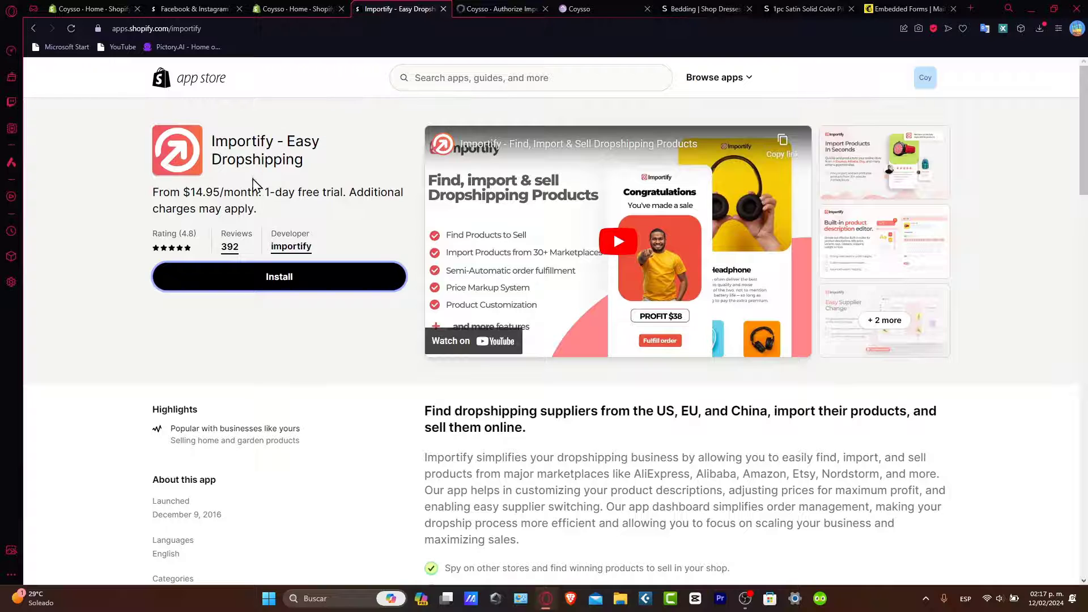
{"action": "left_click_drag", "start_coordinate": [259, 192], "coordinate": [342, 198]}
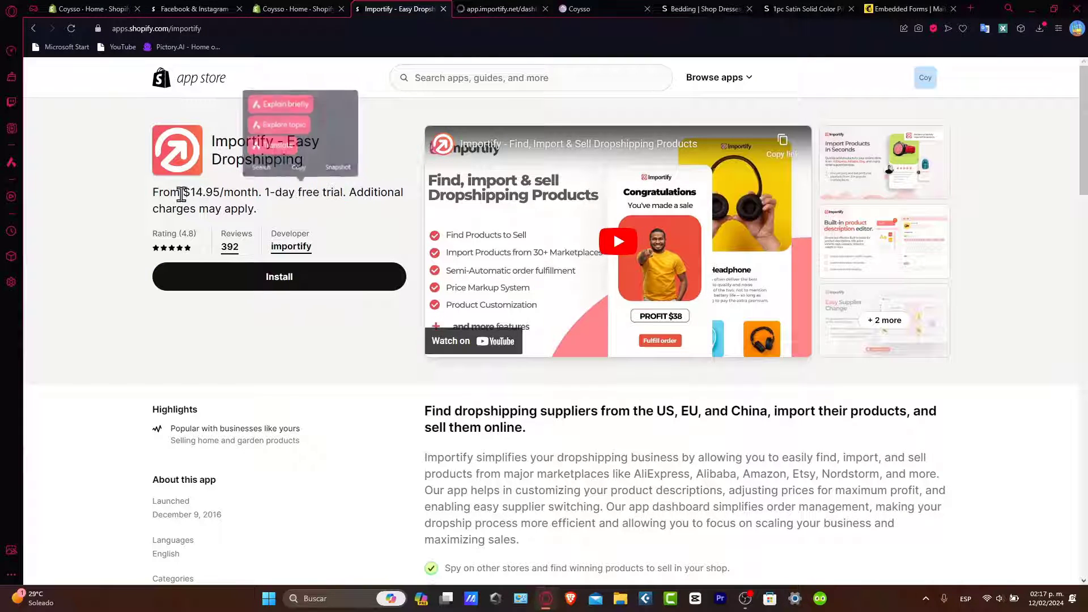
{"action": "left_click_drag", "start_coordinate": [180, 194], "coordinate": [254, 205]}
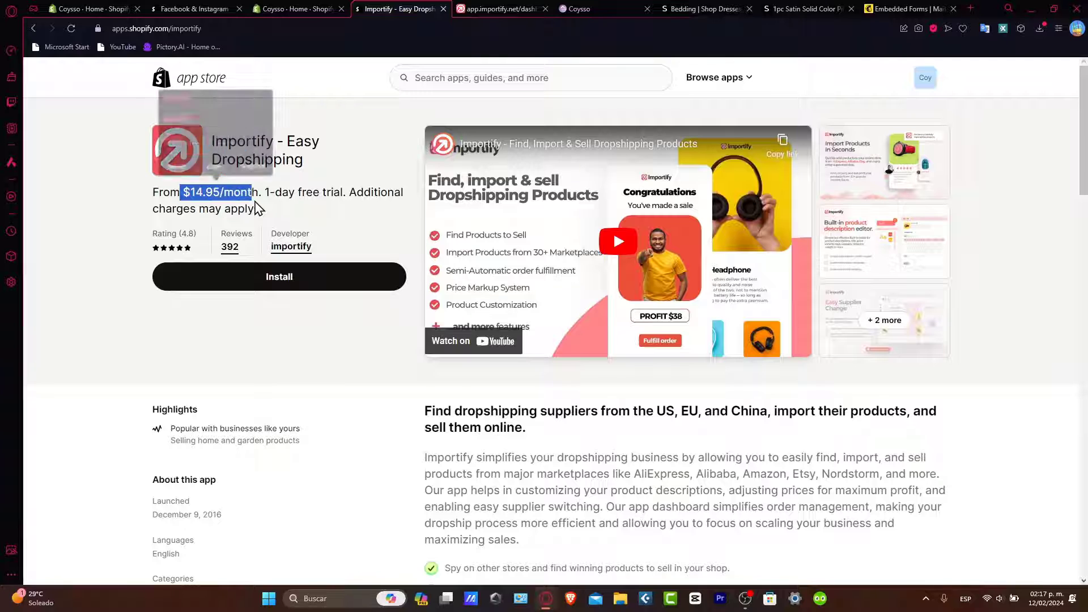
{"action": "left_click", "coordinate": [521, 8]}
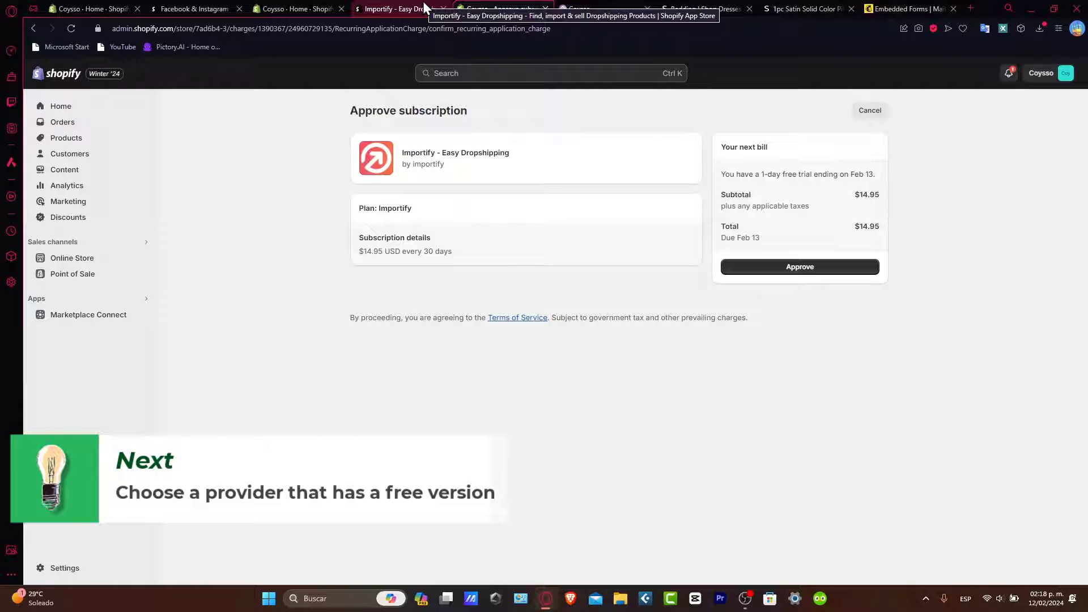
Step: Return to SHEIN's satin pillowcase product page
{"action": "left_click", "coordinate": [616, 8]}
{"action": "left_click", "coordinate": [701, 9]}
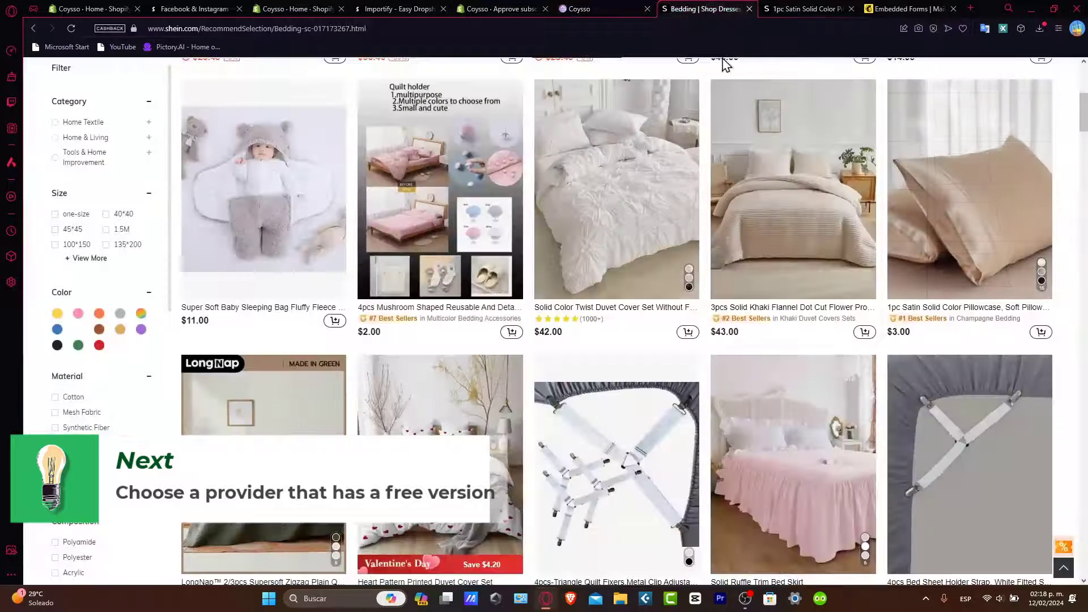
{"action": "left_click", "coordinate": [855, 12]}
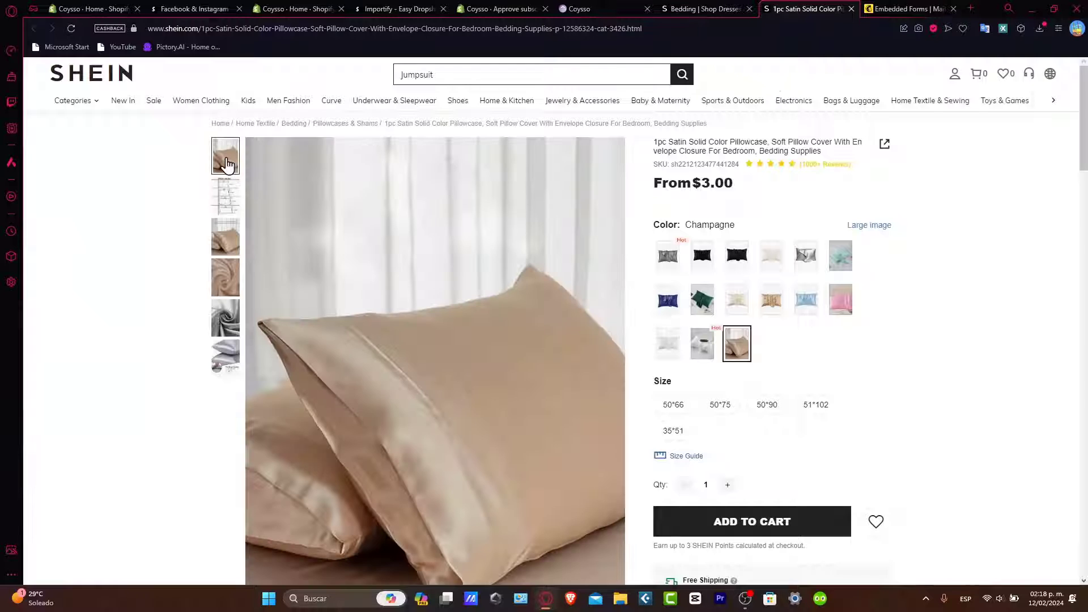
{"action": "scroll", "coordinate": [458, 354], "scroll_direction": "down", "scroll_amount": 3}
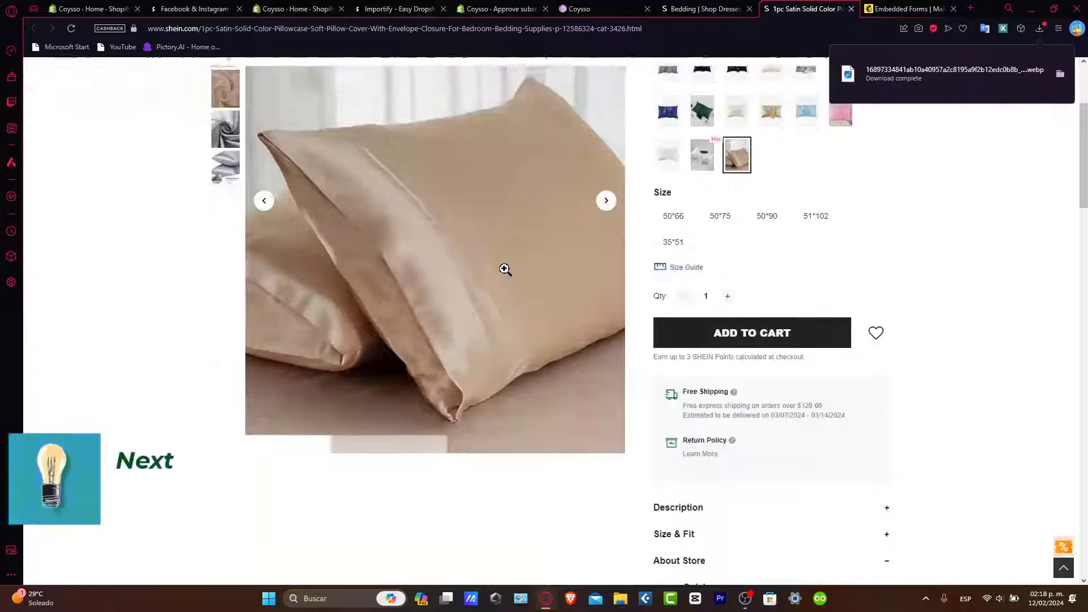
Step: Save the champagne pillowcase photo as a .webp file and open a blank tab
{"action": "right_click", "coordinate": [504, 269]}
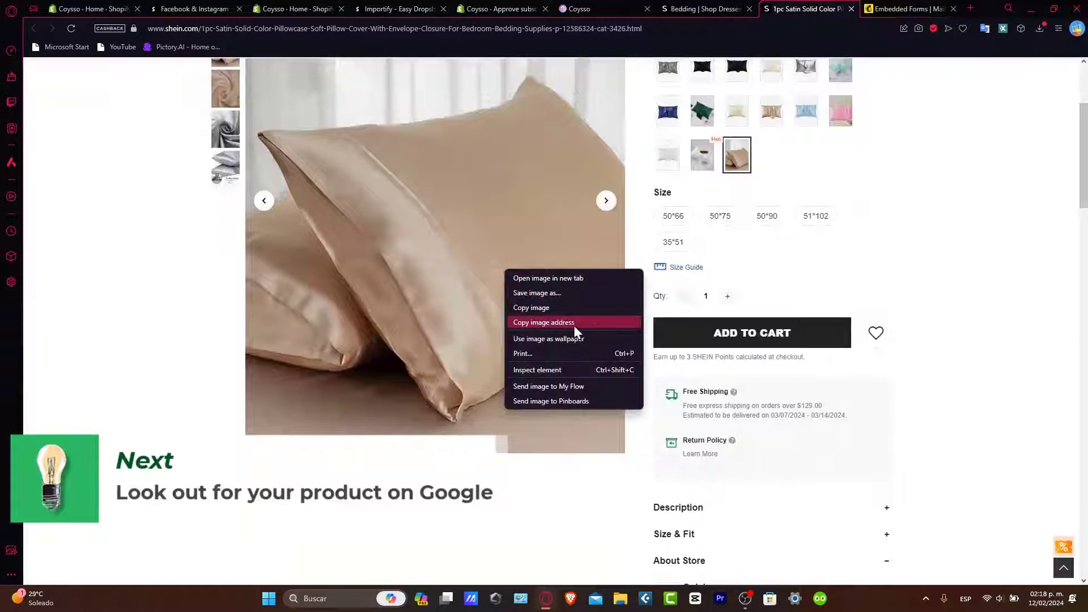
{"action": "scroll", "coordinate": [566, 340], "scroll_direction": "up", "scroll_amount": 4}
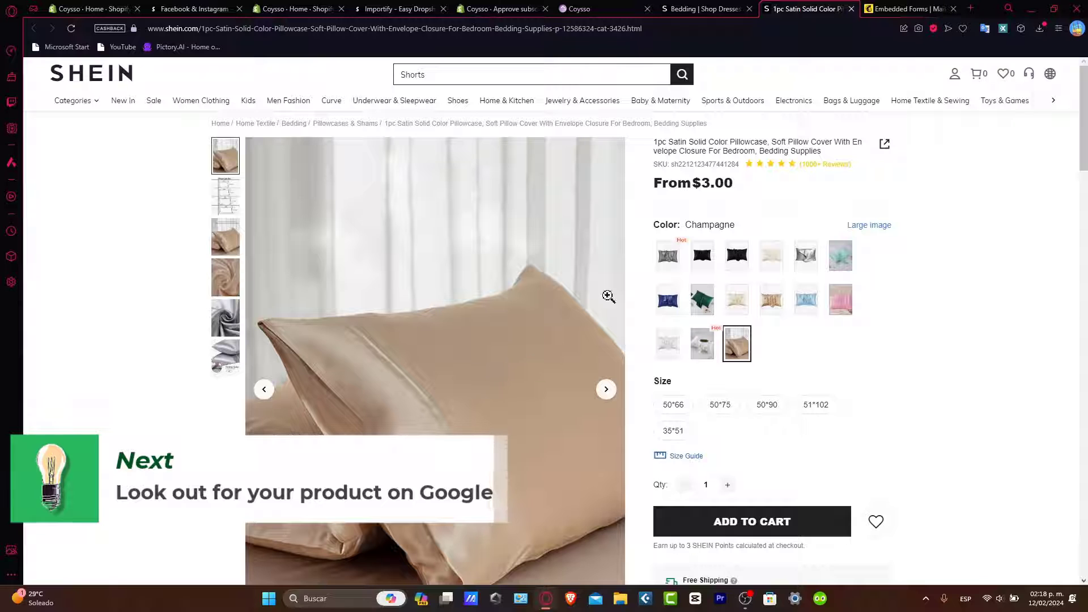
{"action": "left_click", "coordinate": [972, 9]}
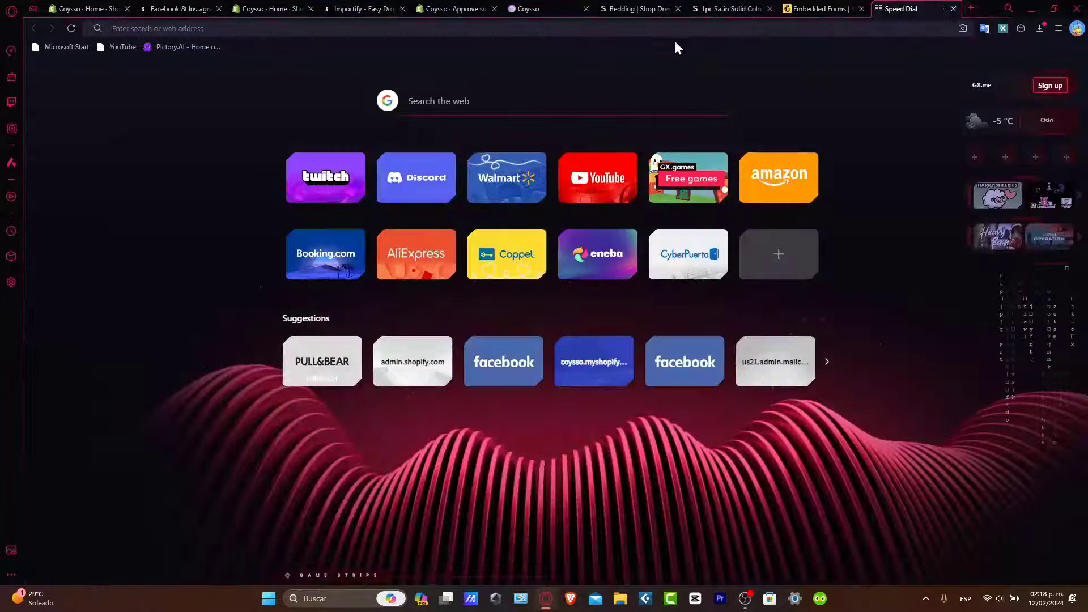
Step: Load the Google homepage in the new tab
{"action": "type", "text": "gogole"}
{"action": "key", "text": "BackSpace"}
{"action": "key", "text": "BackSpace"}
{"action": "key", "text": "BackSpace"}
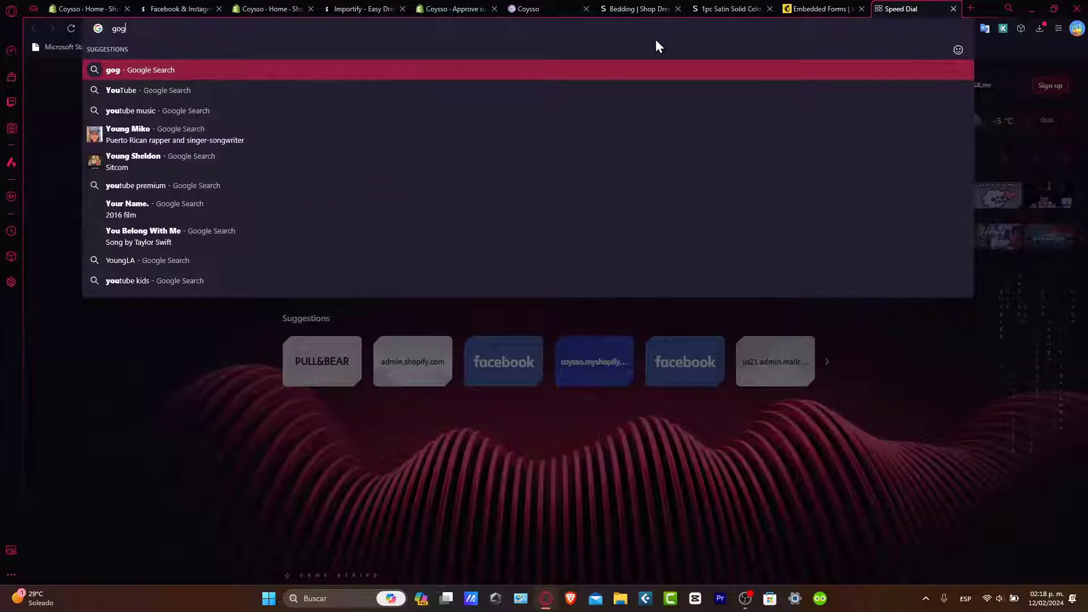
{"action": "type", "text": "gle.com"}
{"action": "key", "text": "Return"}
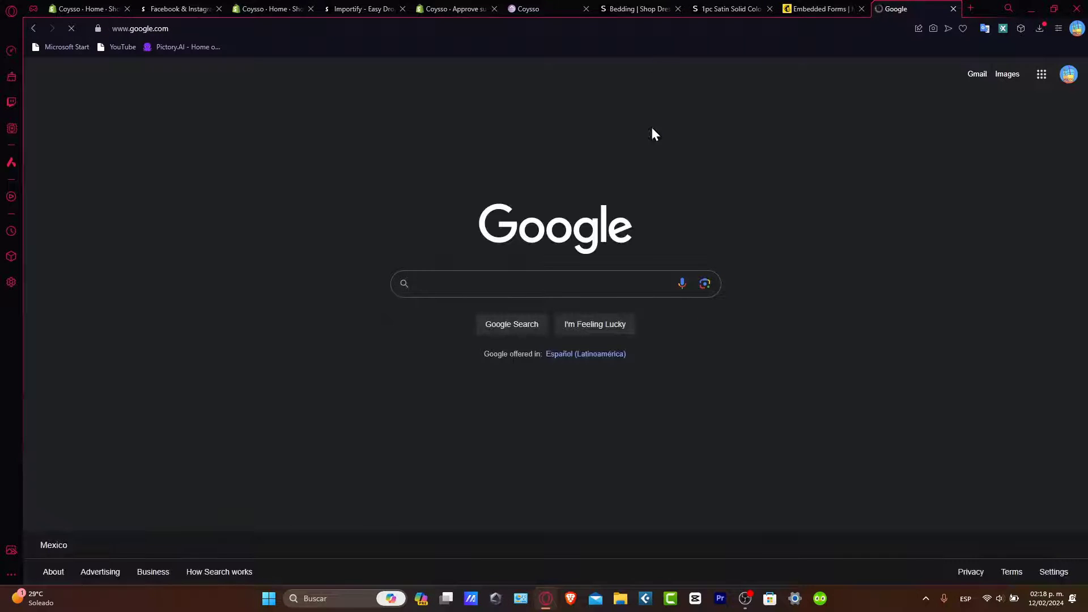
Step: Run a Google Lens search with the downloaded pillowcase photo and browse the similar listings
{"action": "left_click", "coordinate": [705, 284]}
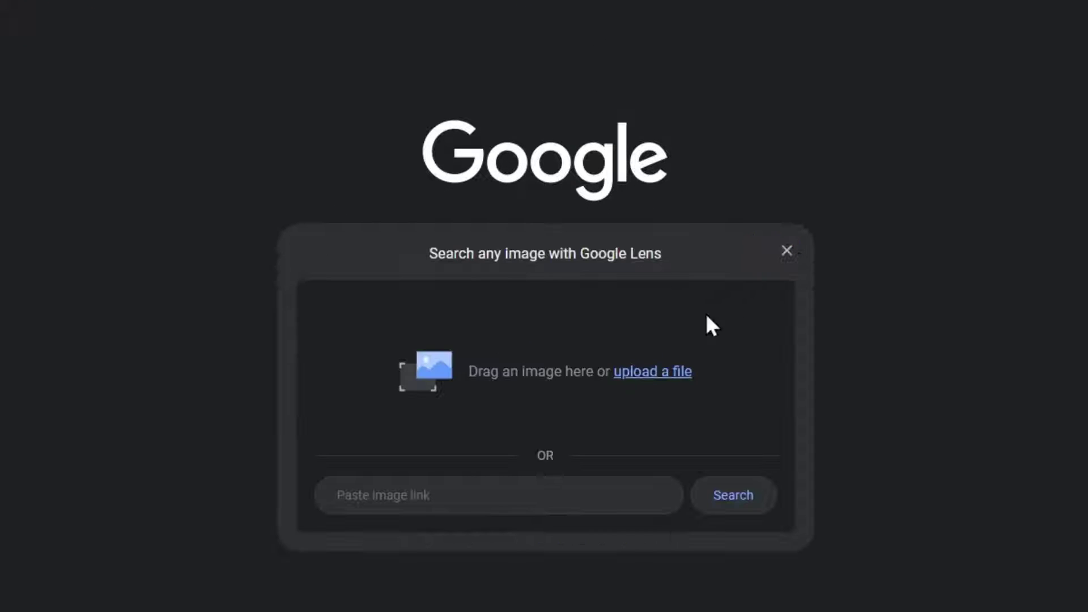
{"action": "left_click", "coordinate": [647, 371]}
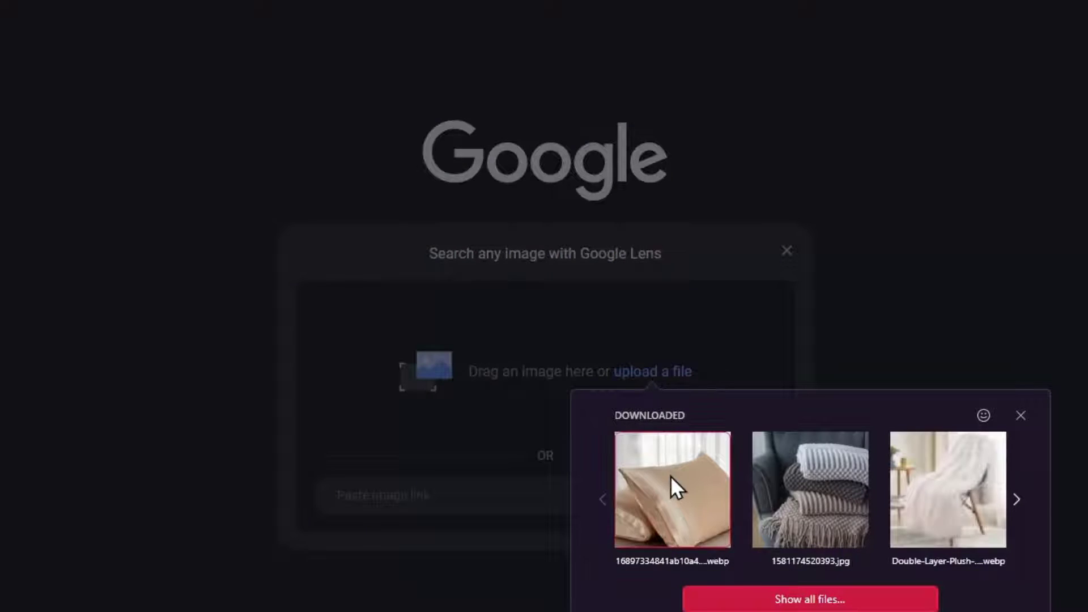
{"action": "left_click", "coordinate": [671, 479]}
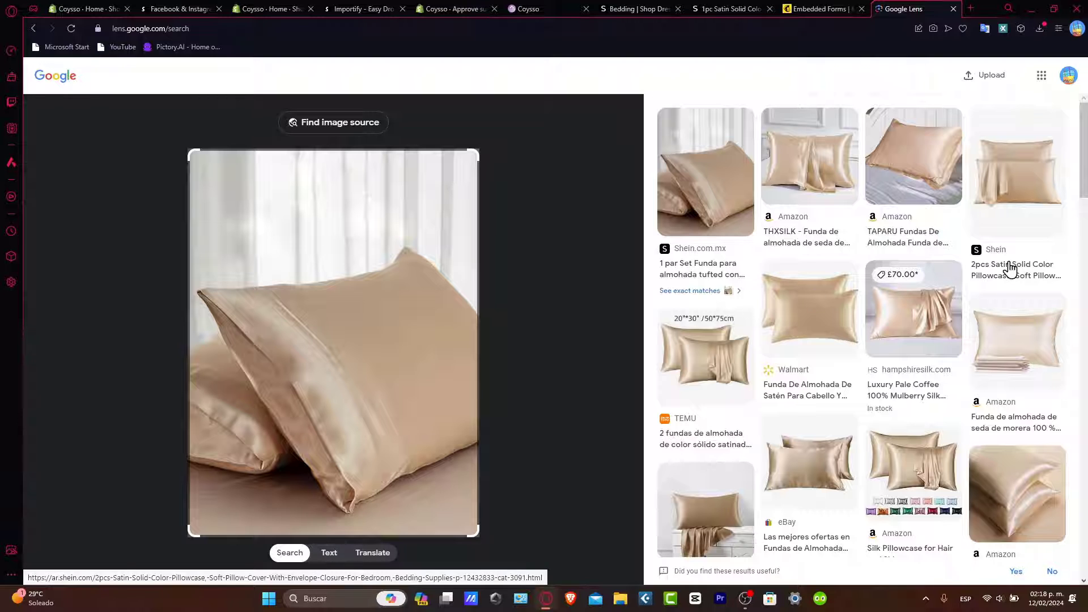
{"action": "scroll", "coordinate": [1031, 265], "scroll_direction": "down", "scroll_amount": 5}
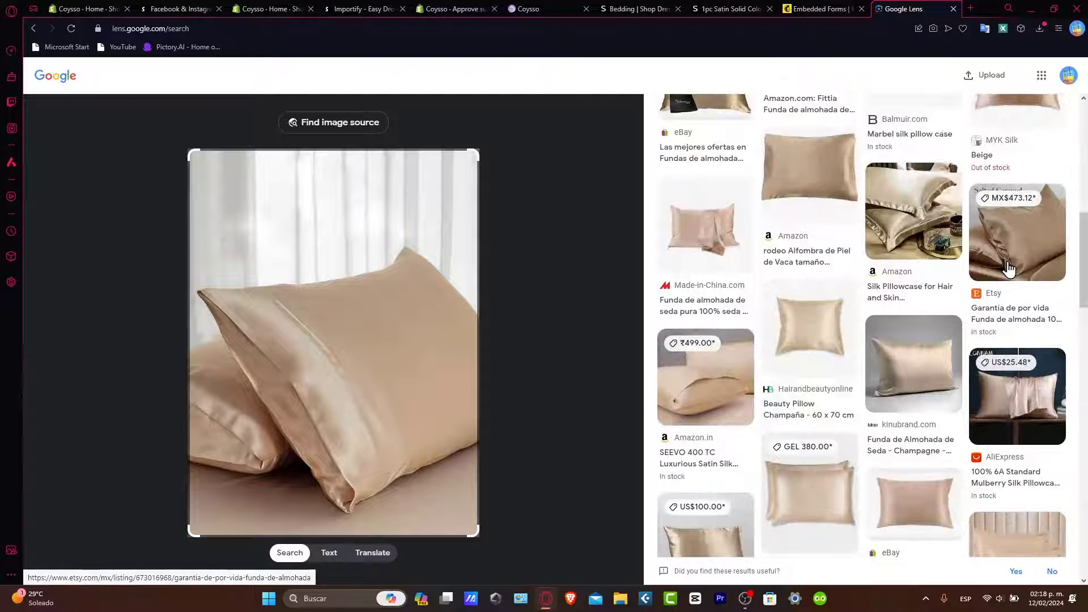
{"action": "scroll", "coordinate": [982, 312], "scroll_direction": "down", "scroll_amount": 3}
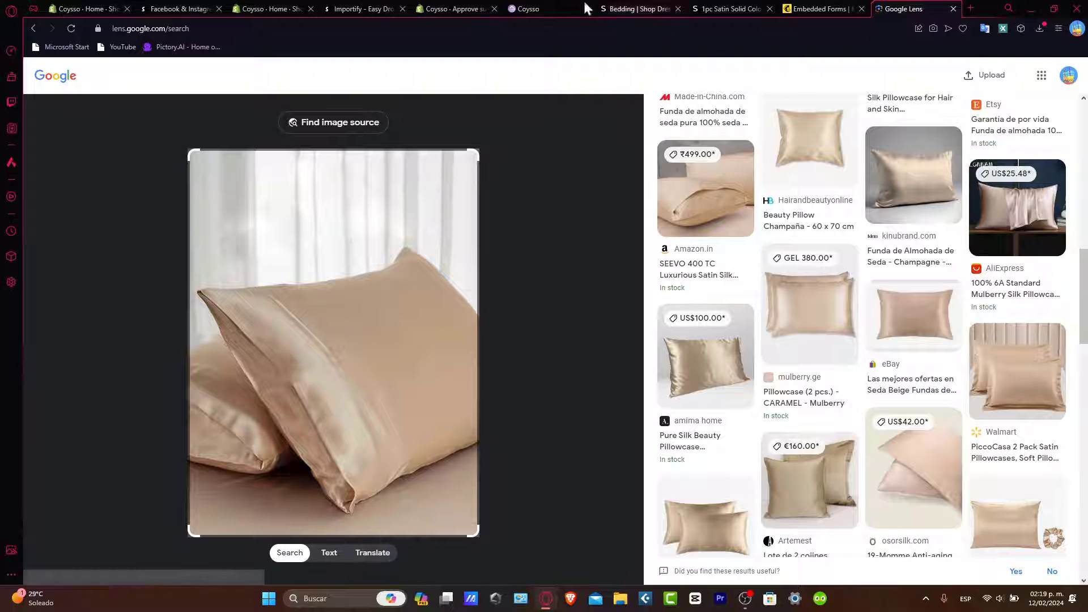
{"action": "left_click", "coordinate": [469, 8]}
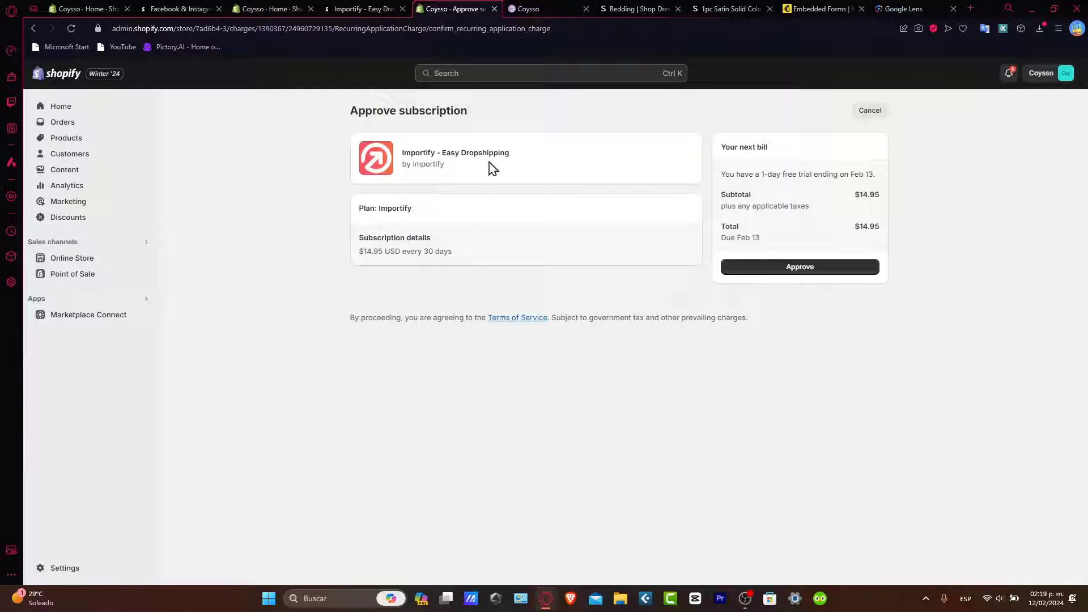
Step: Cancel the Importify subscription approval and go to the Shopify App Store
{"action": "left_click_drag", "start_coordinate": [490, 168], "coordinate": [400, 164]}
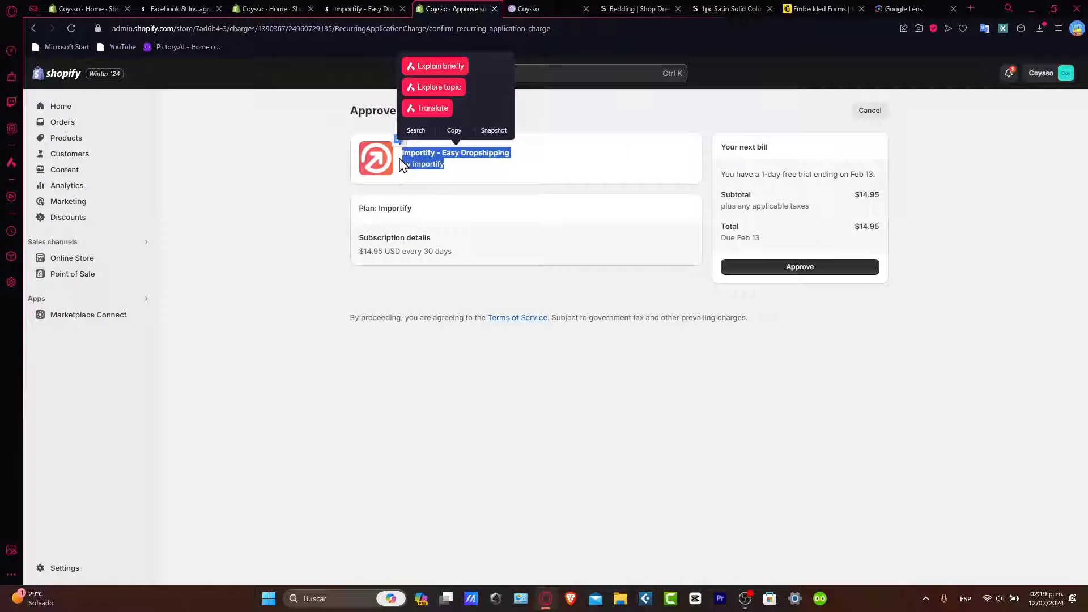
{"action": "left_click", "coordinate": [863, 113]}
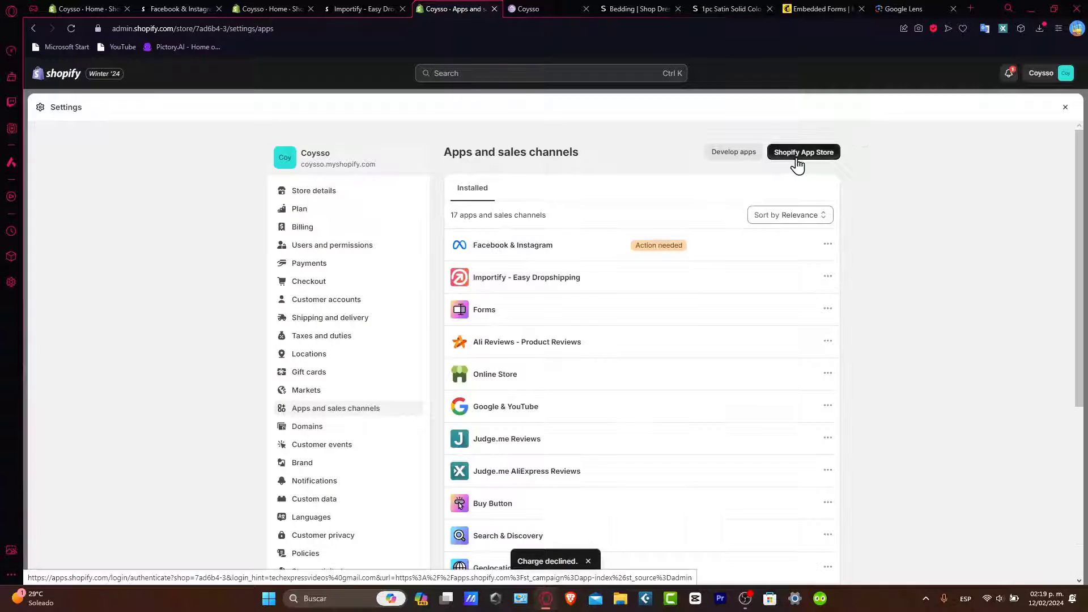
{"action": "left_click", "coordinate": [797, 159]}
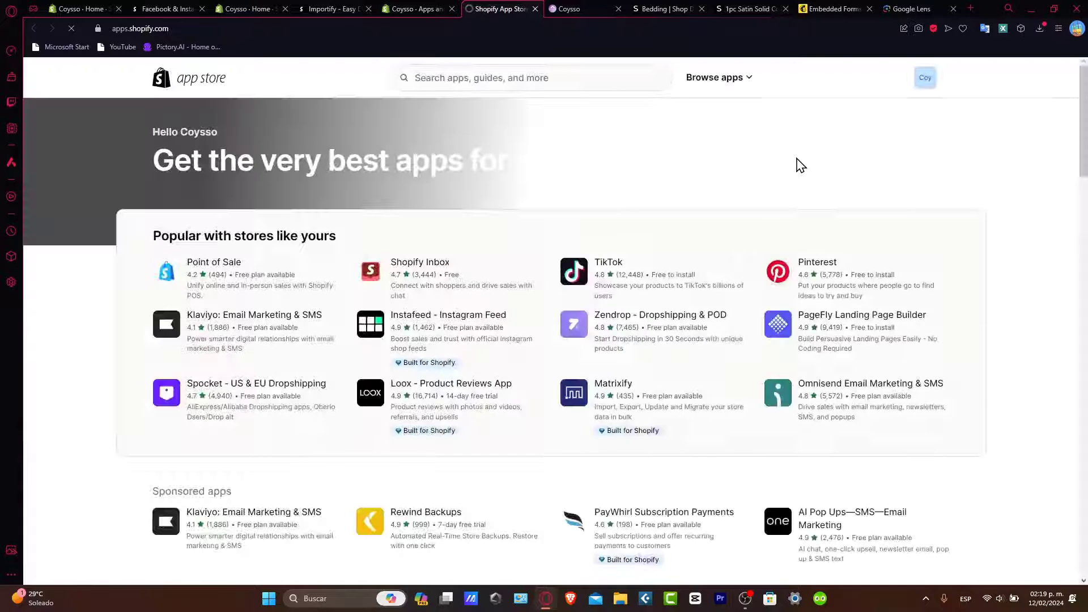
Step: Search the Shopify App Store for dropshipping apps
{"action": "left_click", "coordinate": [461, 78]}
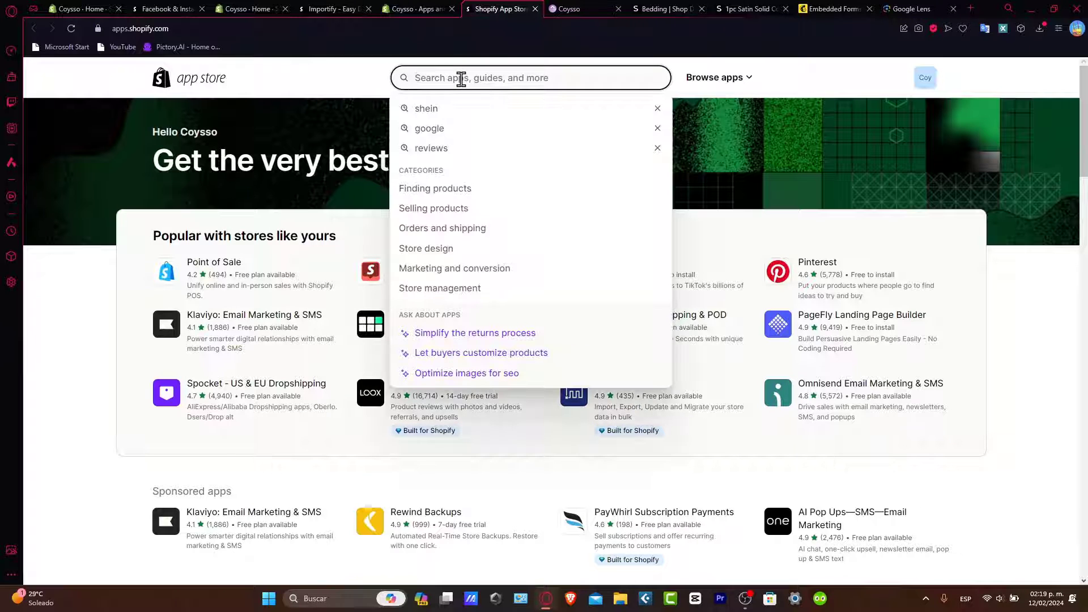
{"action": "type", "text": "dropshippnig"}
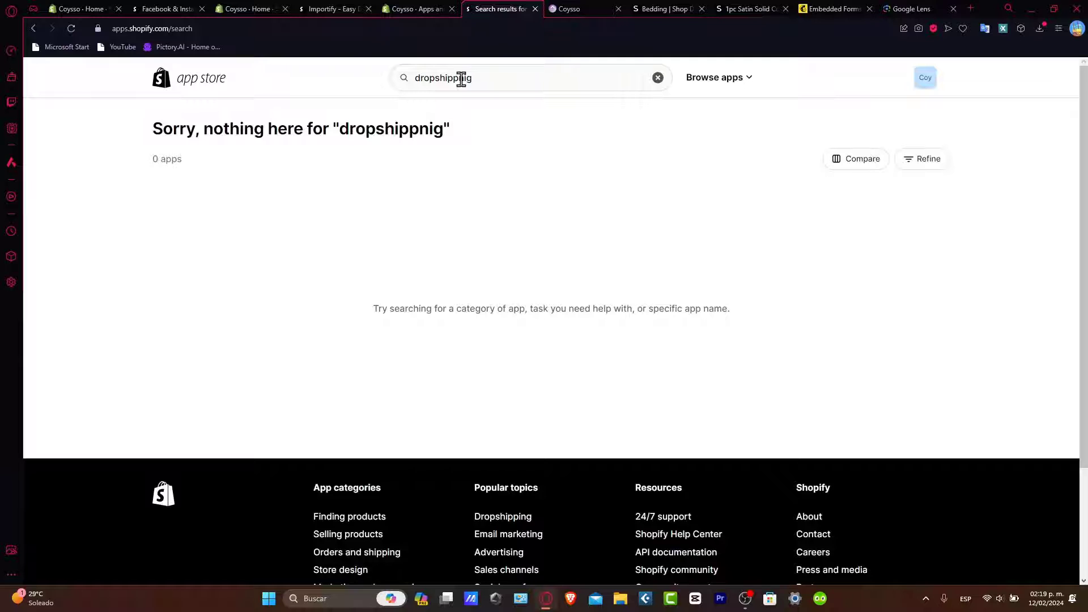
{"action": "left_click", "coordinate": [491, 84]}
{"action": "left_click", "coordinate": [494, 149]}
{"action": "left_click", "coordinate": [507, 79]}
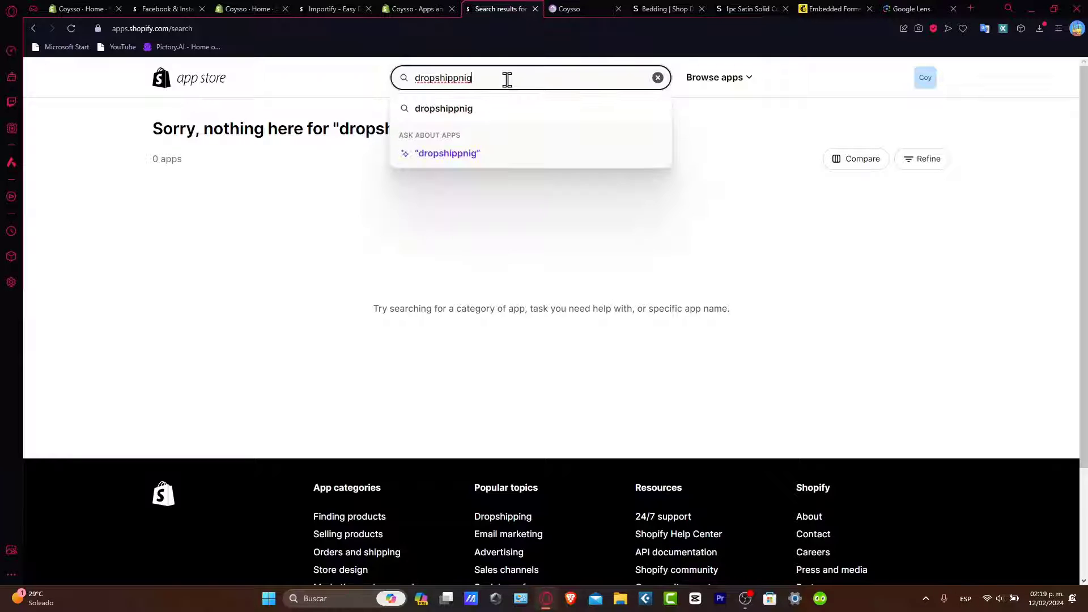
{"action": "left_click", "coordinate": [492, 155]}
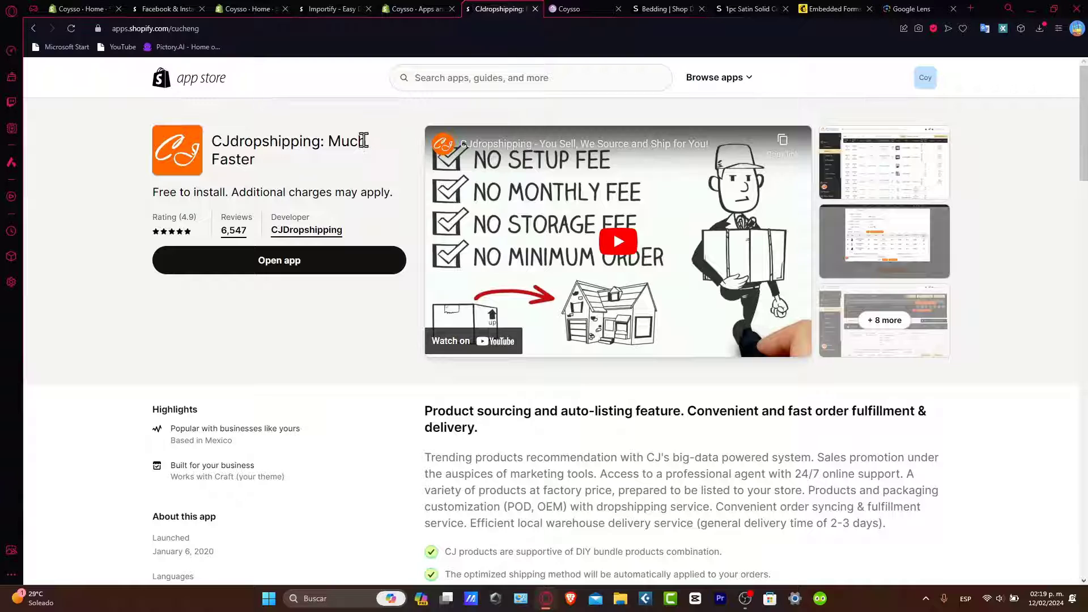
Step: Open the CJdropshipping: Much Faster app from its listing
{"action": "left_click_drag", "start_coordinate": [272, 145], "coordinate": [341, 148]}
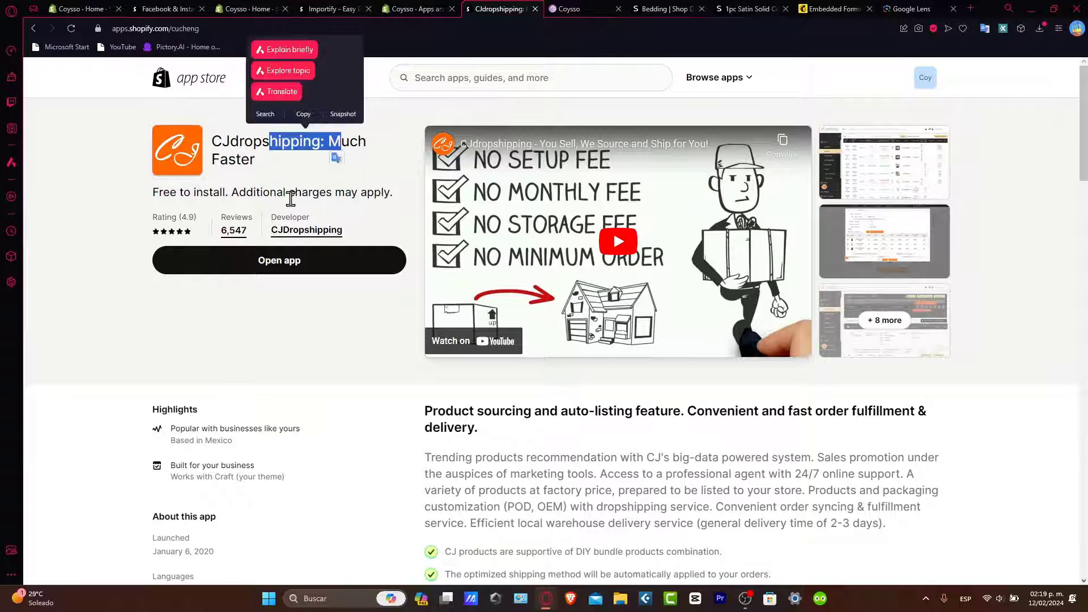
{"action": "left_click_drag", "start_coordinate": [336, 198], "coordinate": [276, 197]}
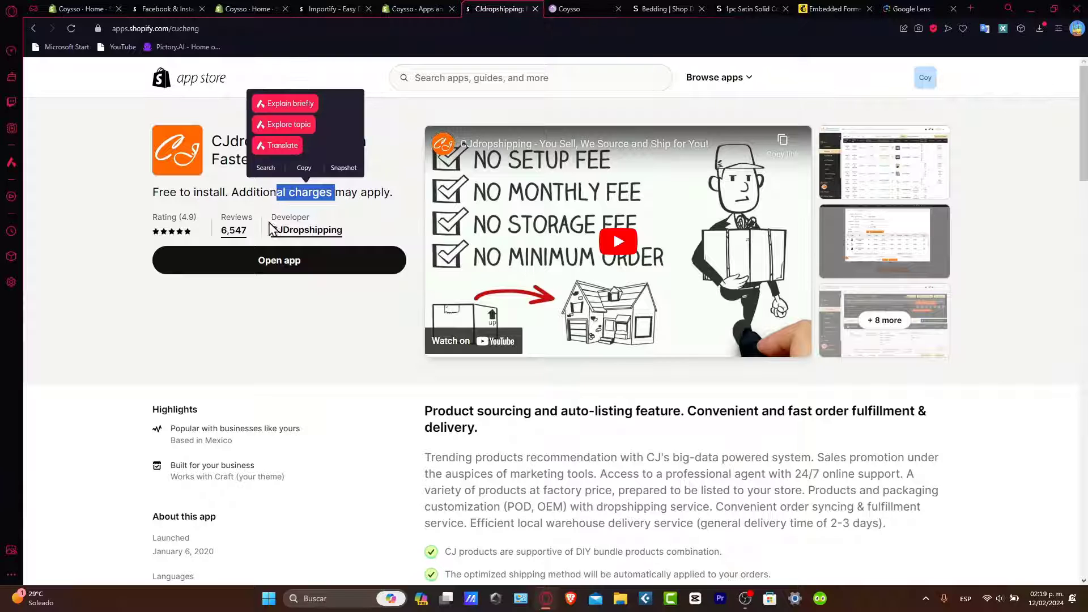
{"action": "left_click", "coordinate": [270, 264]}
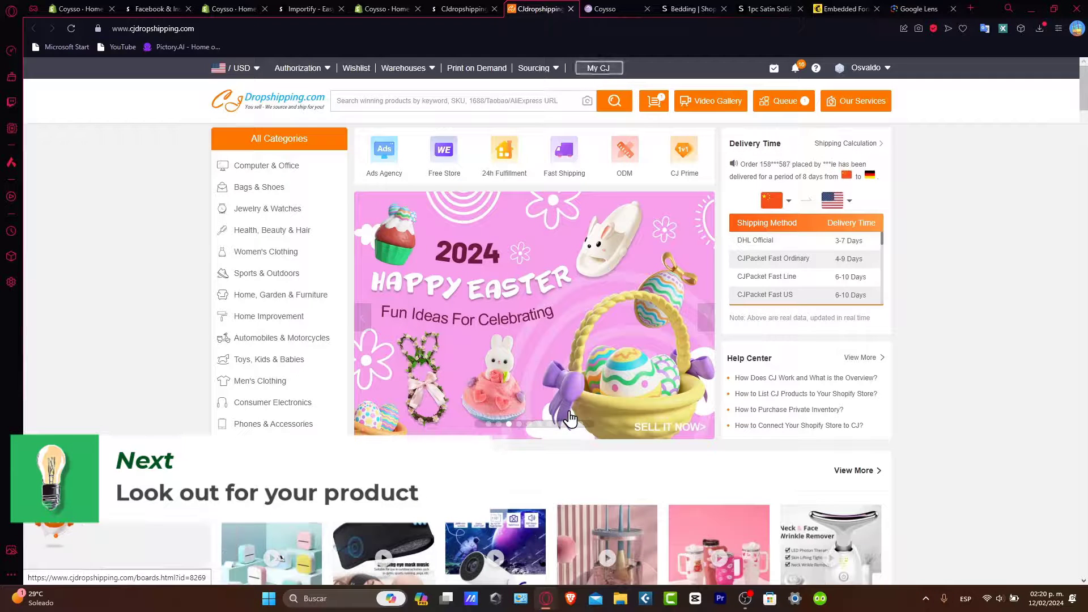
Step: Search CJdropshipping by the pillowcase photo and open the Pure Silk Envelope Tencel Pillow Case
{"action": "left_click", "coordinate": [587, 102]}
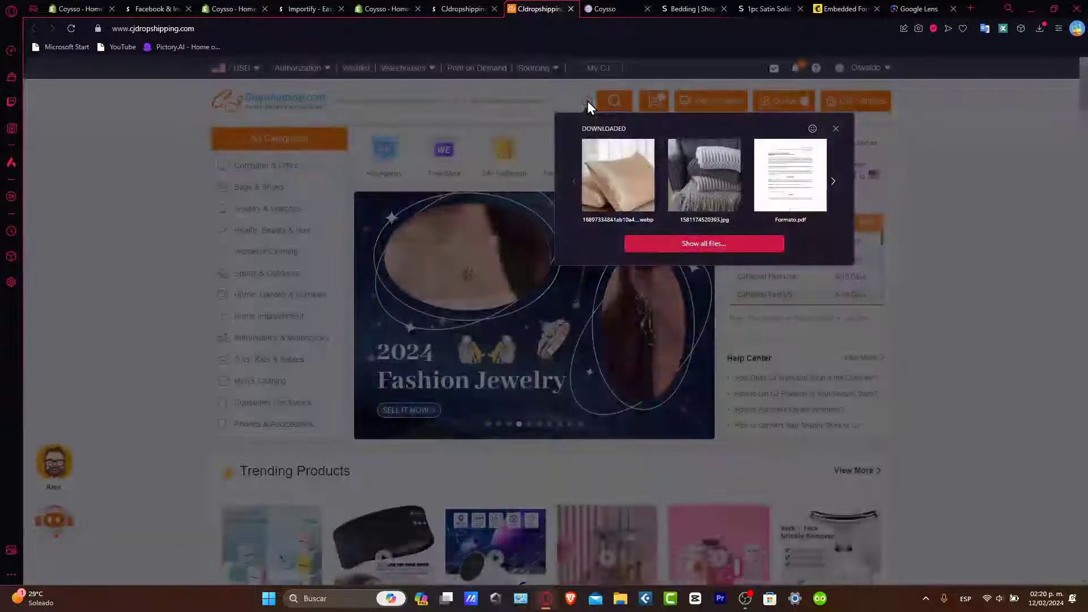
{"action": "left_click", "coordinate": [600, 168]}
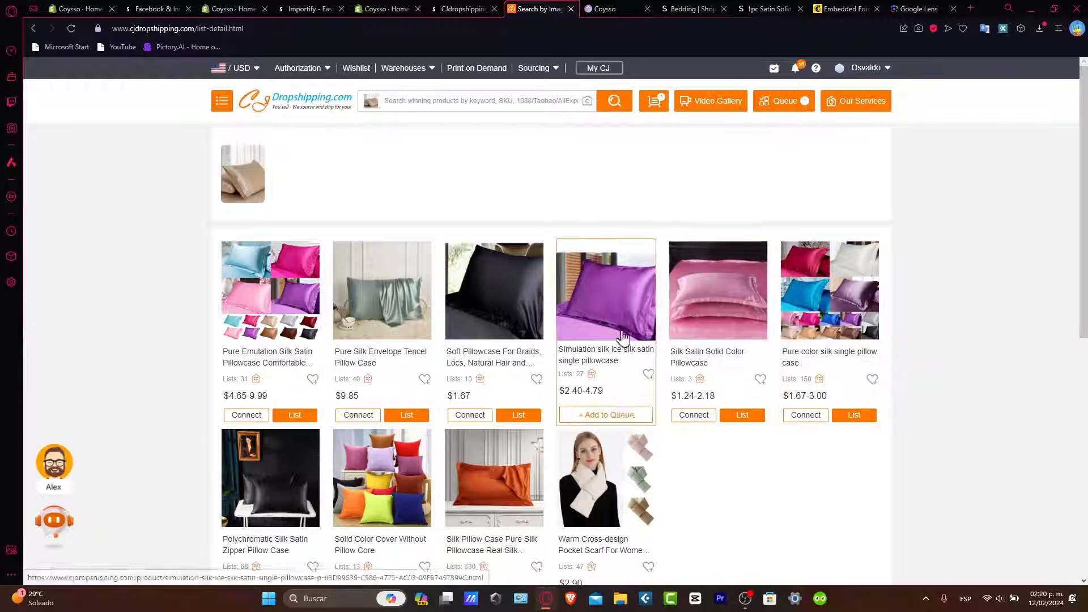
{"action": "scroll", "coordinate": [688, 442], "scroll_direction": "down", "scroll_amount": 4}
{"action": "scroll", "coordinate": [700, 436], "scroll_direction": "up", "scroll_amount": 1}
{"action": "scroll", "coordinate": [699, 436], "scroll_direction": "up", "scroll_amount": 3}
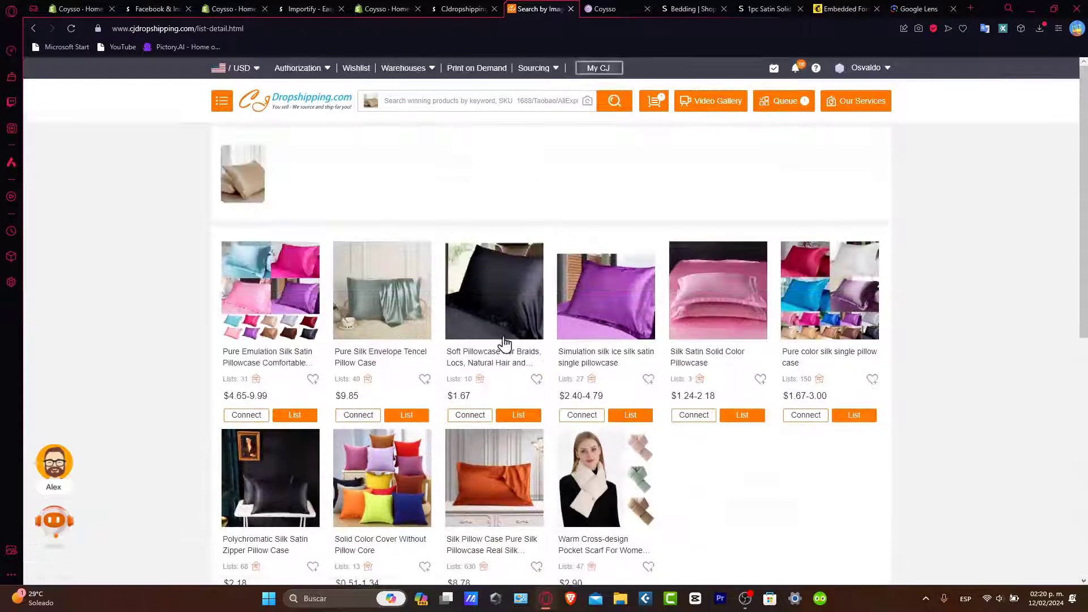
{"action": "left_click", "coordinate": [384, 272]}
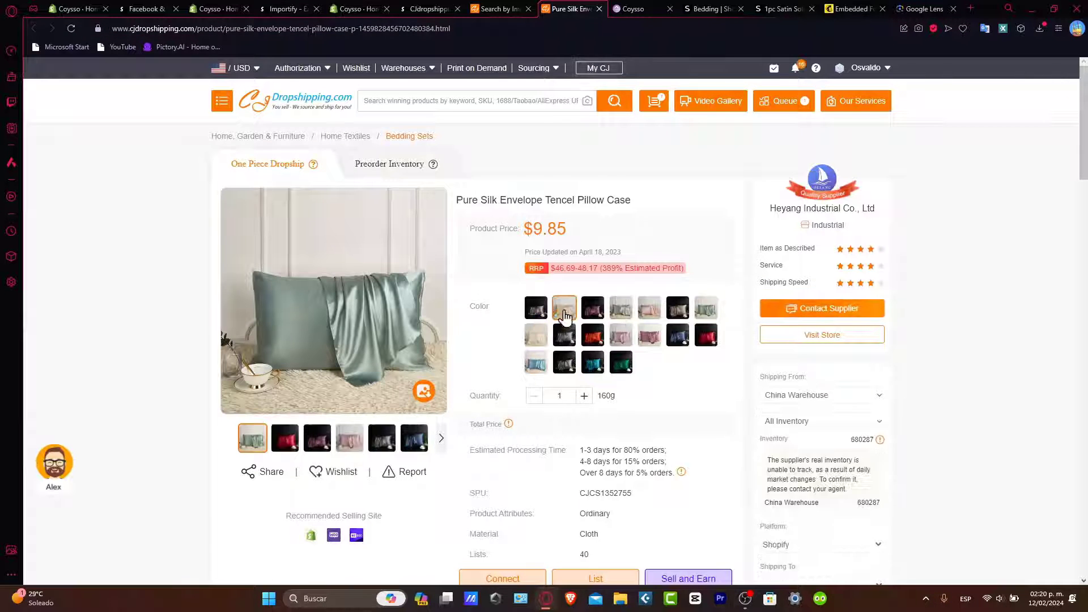
Step: Preview its champagne, purple, grey, pink, black, navy and grey-green variants
{"action": "left_click", "coordinate": [565, 309]}
{"action": "left_click", "coordinate": [590, 310]}
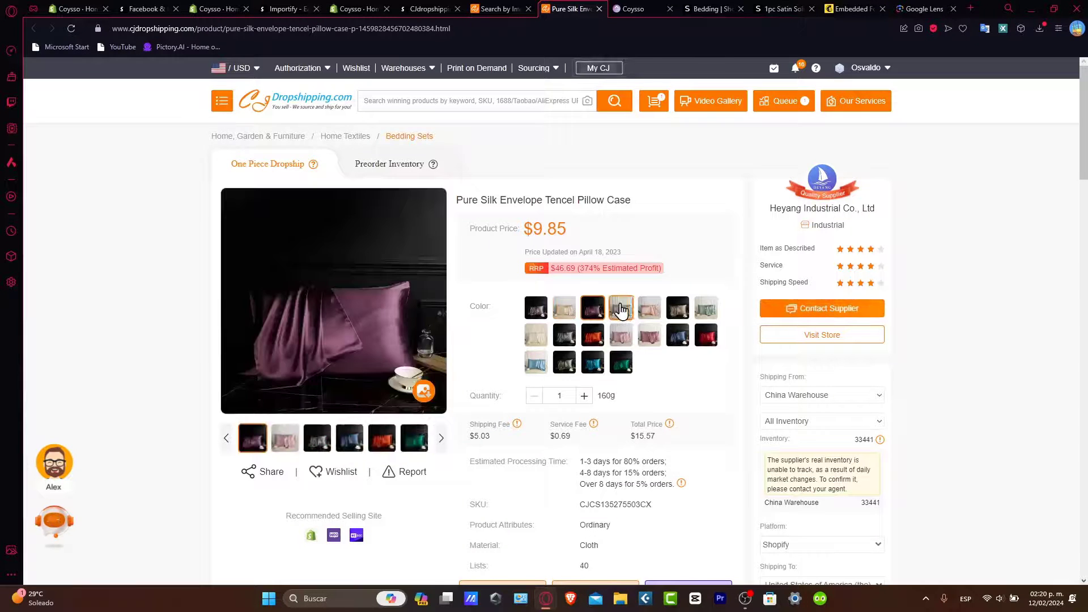
{"action": "left_click", "coordinate": [621, 309]}
{"action": "left_click", "coordinate": [649, 309]}
{"action": "left_click", "coordinate": [676, 315]}
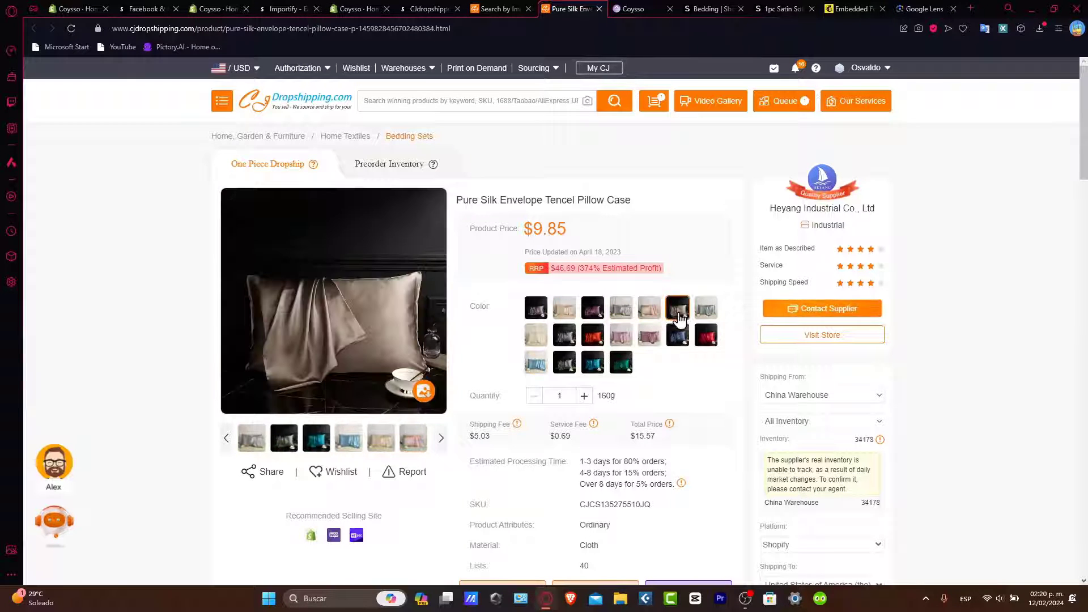
{"action": "left_click", "coordinate": [679, 337]}
{"action": "left_click", "coordinate": [703, 317]}
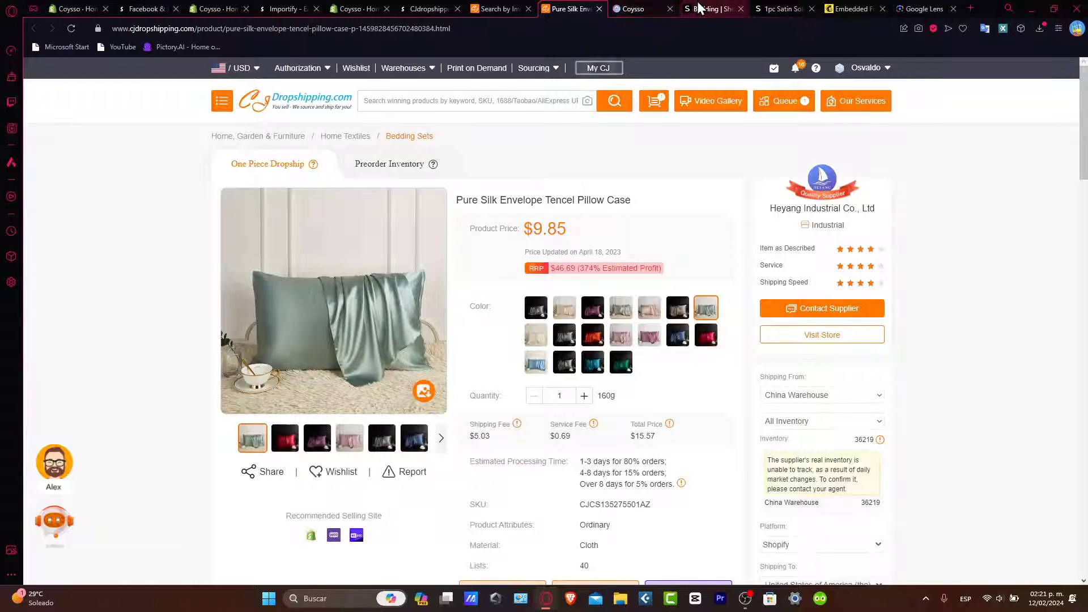
{"action": "left_click", "coordinate": [708, 8]}
Step: Check SHEIN's black, navy and beige variants at $3.00, then return to CJdropshipping's pillow case
{"action": "left_click", "coordinate": [782, 9]}
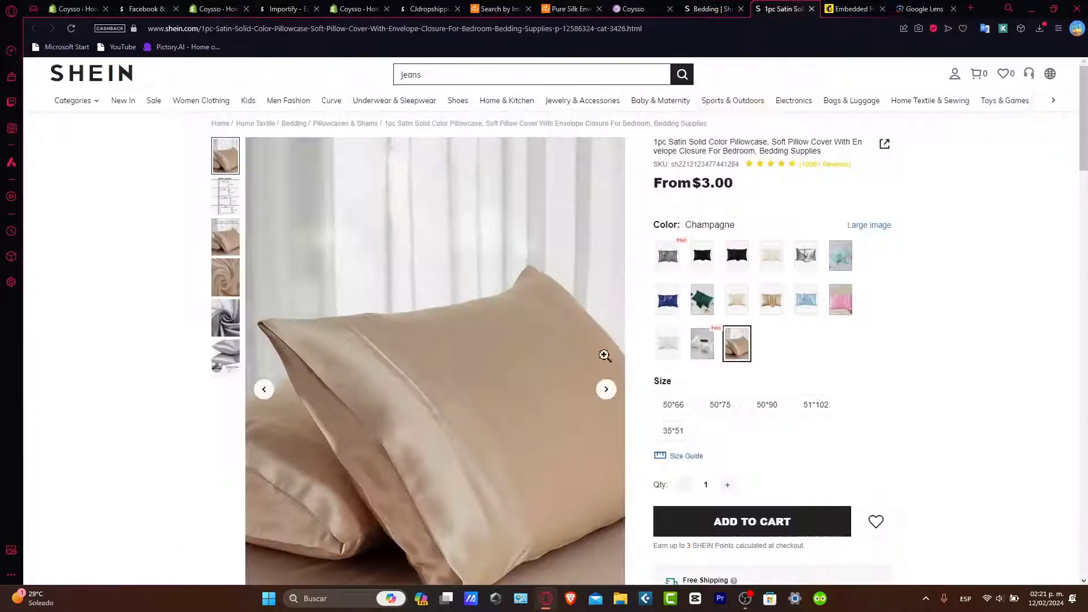
{"action": "left_click", "coordinate": [702, 265]}
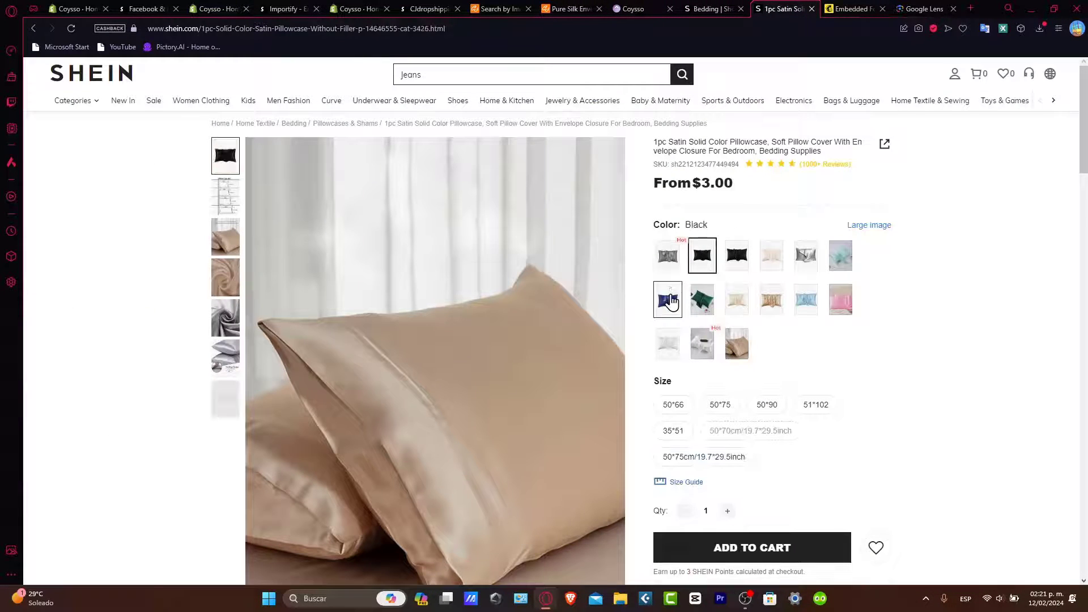
{"action": "left_click", "coordinate": [705, 308]}
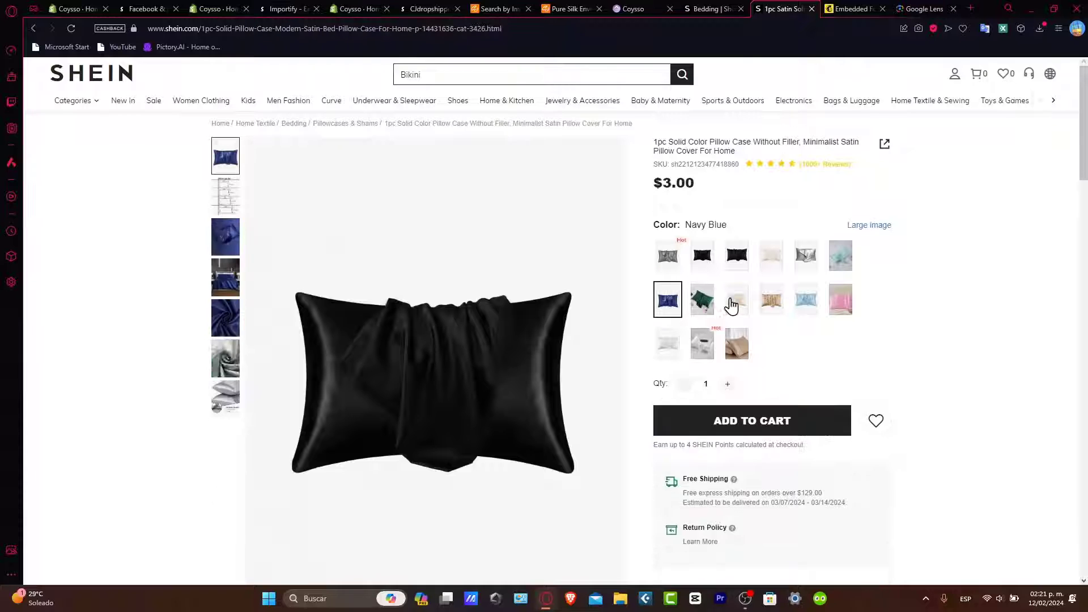
{"action": "left_click", "coordinate": [738, 300]}
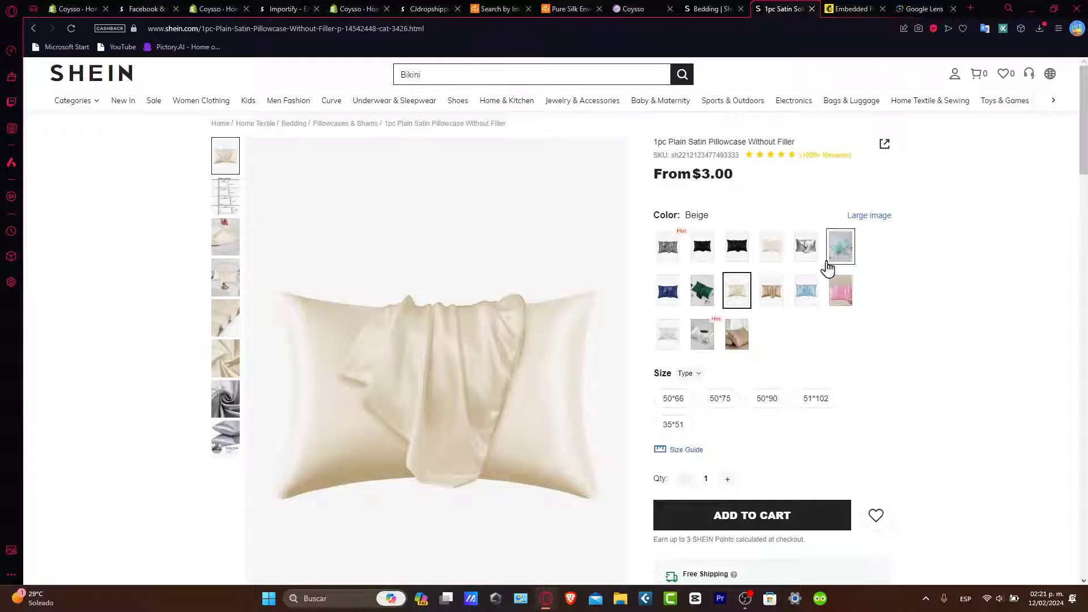
{"action": "scroll", "coordinate": [831, 297], "scroll_direction": "down", "scroll_amount": 3}
{"action": "scroll", "coordinate": [831, 296], "scroll_direction": "up", "scroll_amount": 3}
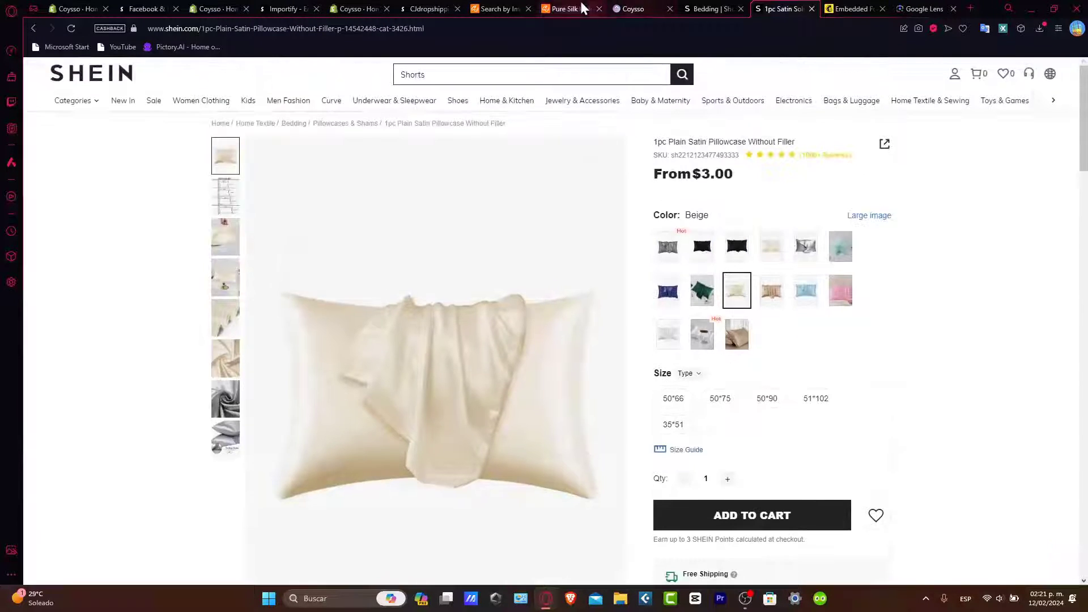
{"action": "left_click", "coordinate": [570, 9]}
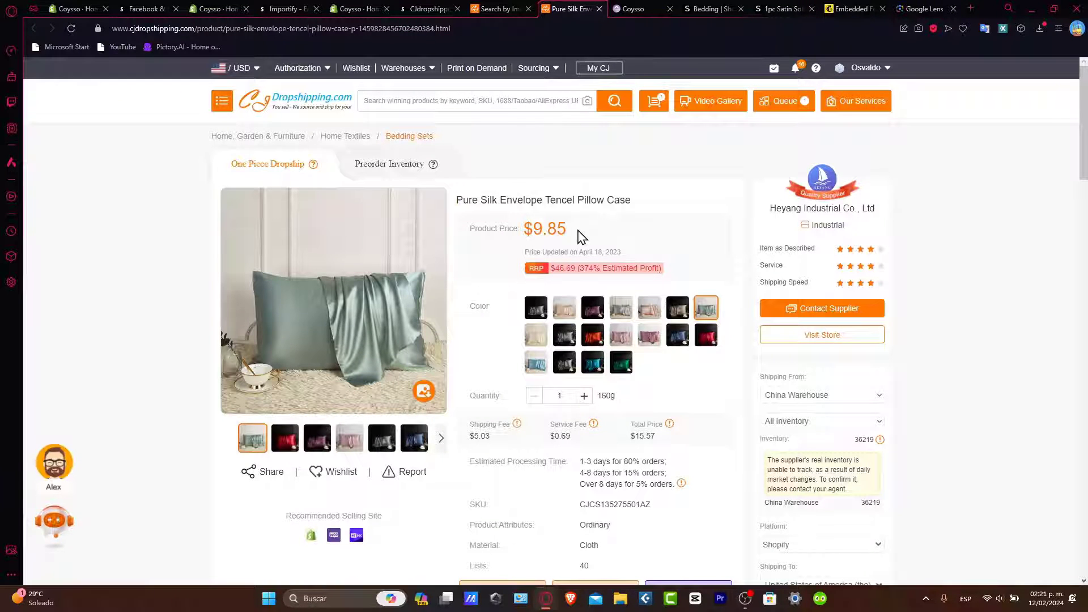
Step: Check the Google Lens matches, then start listing the Pure Silk Envelope Tencel Pillow Case from CJ
{"action": "left_click", "coordinate": [927, 9]}
{"action": "scroll", "coordinate": [965, 302], "scroll_direction": "down", "scroll_amount": 2}
{"action": "scroll", "coordinate": [964, 302], "scroll_direction": "down", "scroll_amount": 10}
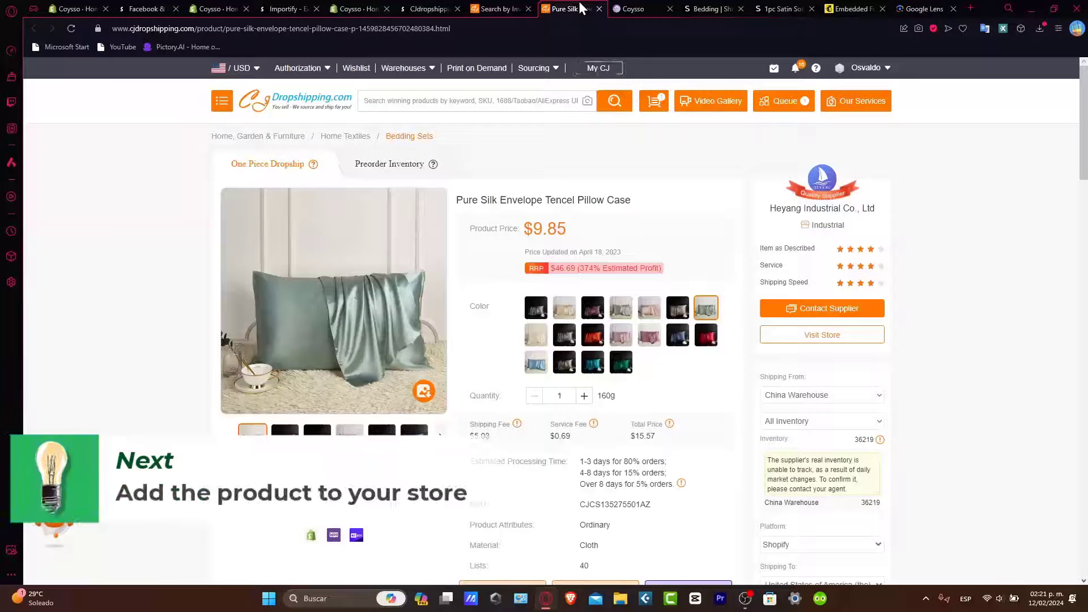
{"action": "scroll", "coordinate": [731, 318], "scroll_direction": "down", "scroll_amount": 3}
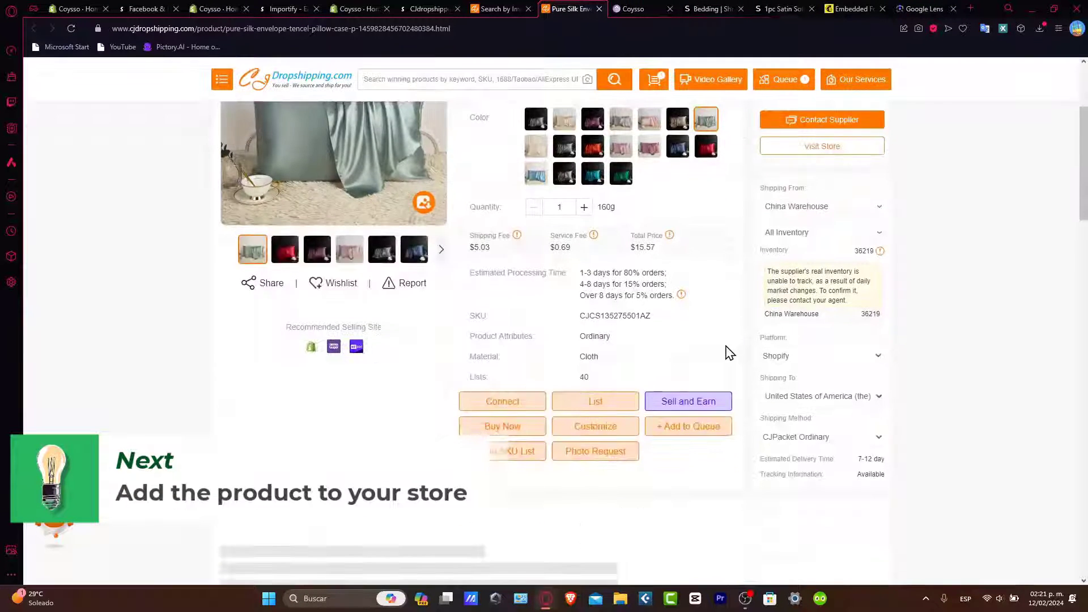
{"action": "left_click", "coordinate": [595, 401]}
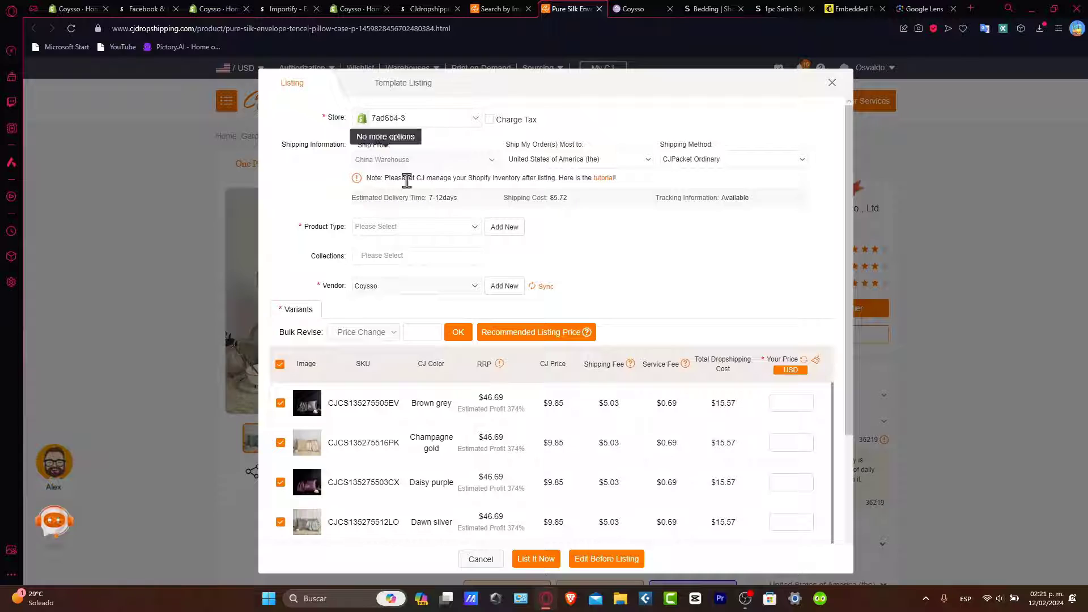
Step: Add the pillowcase to the Pillowcases collection in the Listing dialog, leaving product type unchanged
{"action": "left_click", "coordinate": [411, 227]}
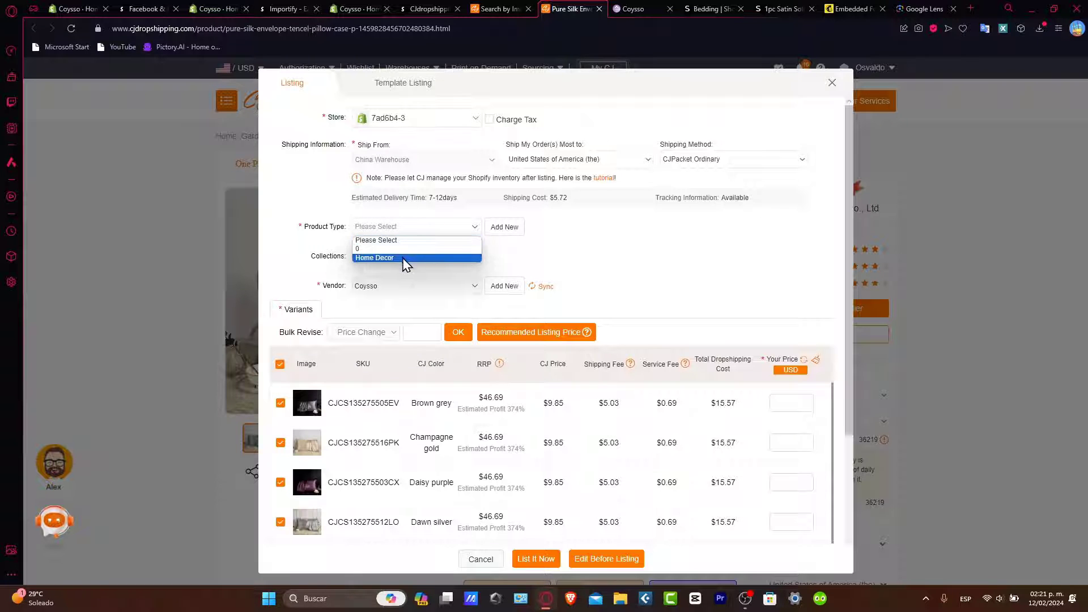
{"action": "left_click", "coordinate": [449, 239]}
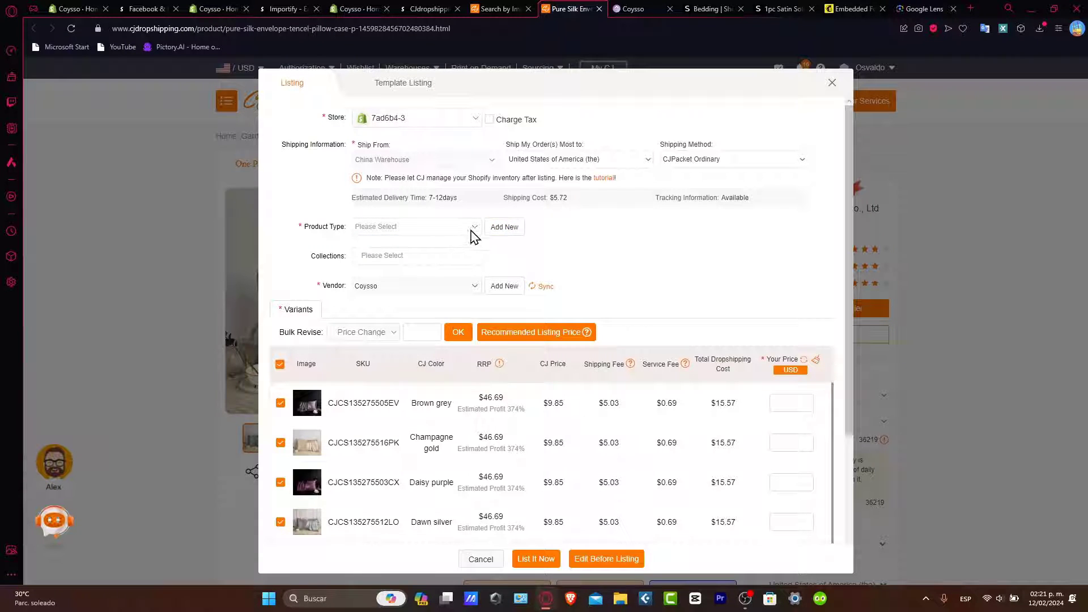
{"action": "left_click", "coordinate": [404, 260]}
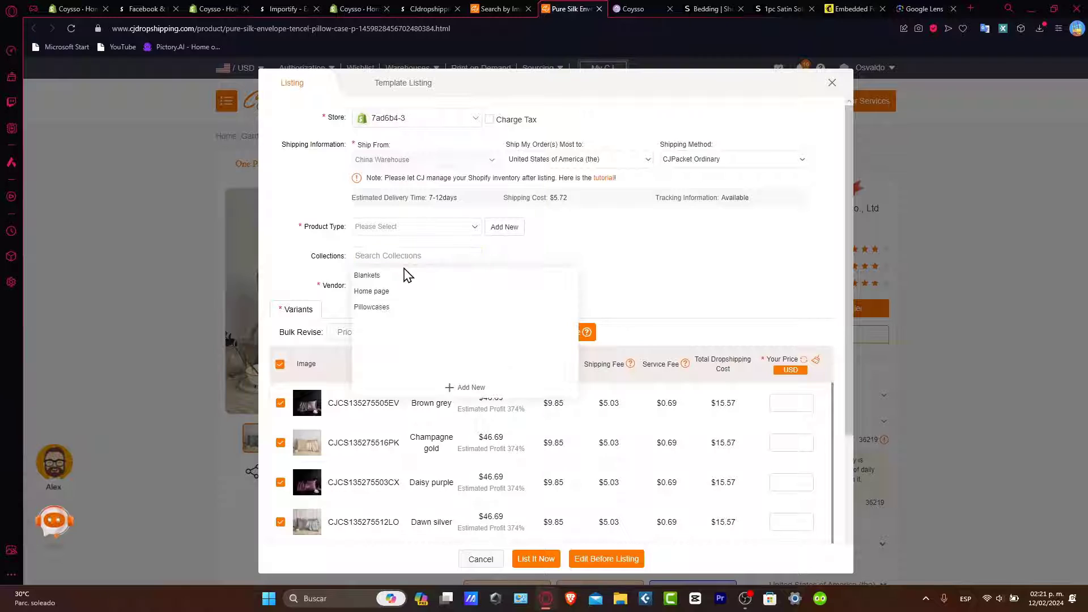
{"action": "left_click", "coordinate": [374, 307]}
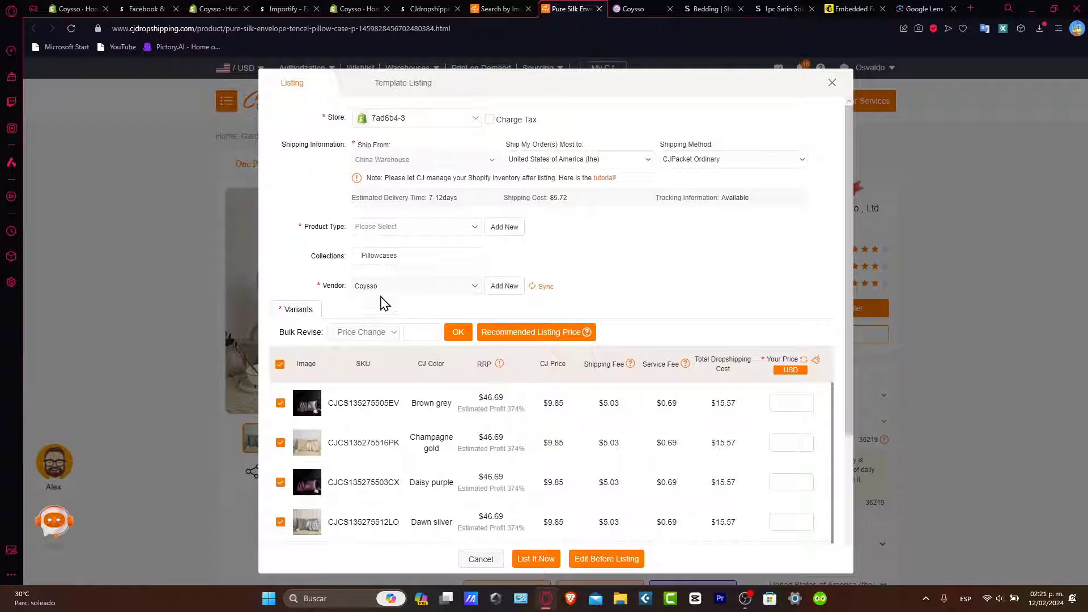
{"action": "left_click", "coordinate": [408, 231]}
{"action": "left_click", "coordinate": [698, 282]}
Step: Return to the Coysso Shopify admin Home dashboard
{"action": "left_click", "coordinate": [74, 8]}
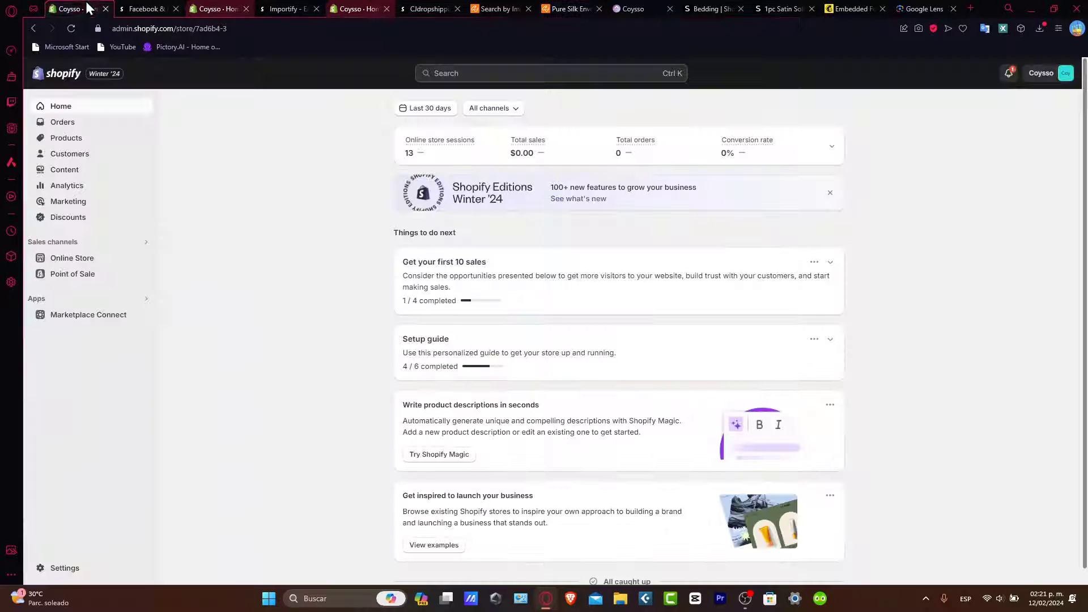
{"action": "left_click", "coordinate": [68, 139]}
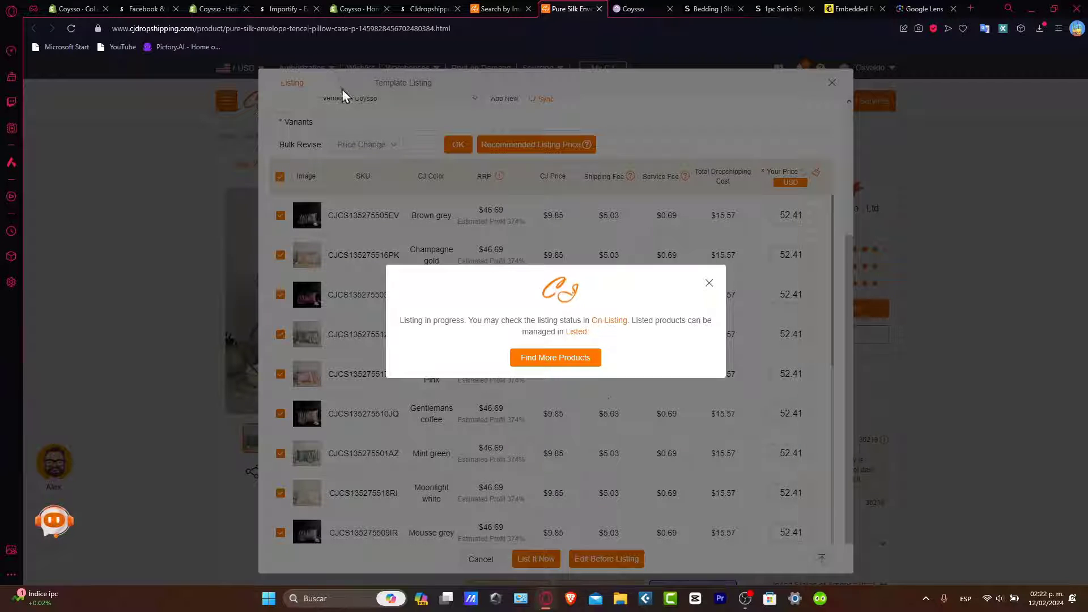
{"action": "left_click", "coordinate": [204, 8]}
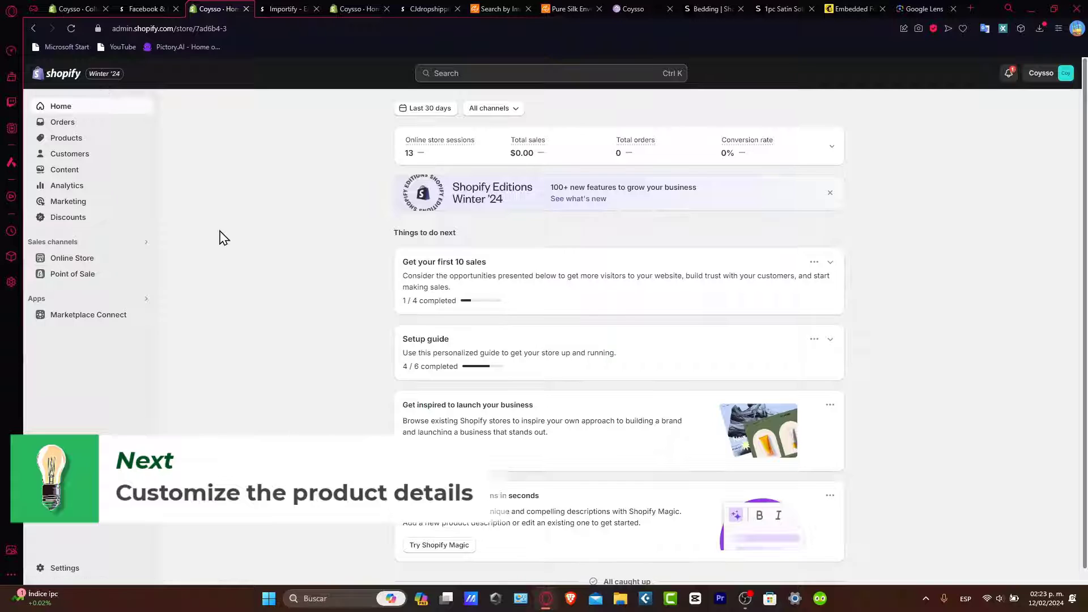
Step: Make the pink photo the first Media image of the Pure Silk Envelope Tencel Pillow Case
{"action": "left_click", "coordinate": [92, 139]}
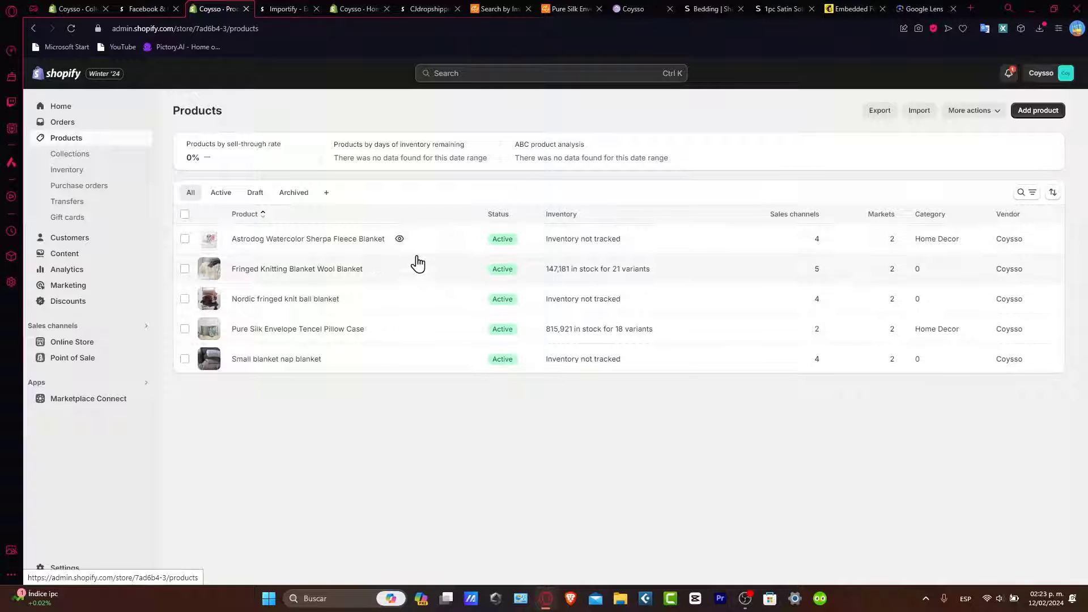
{"action": "left_click", "coordinate": [295, 330]}
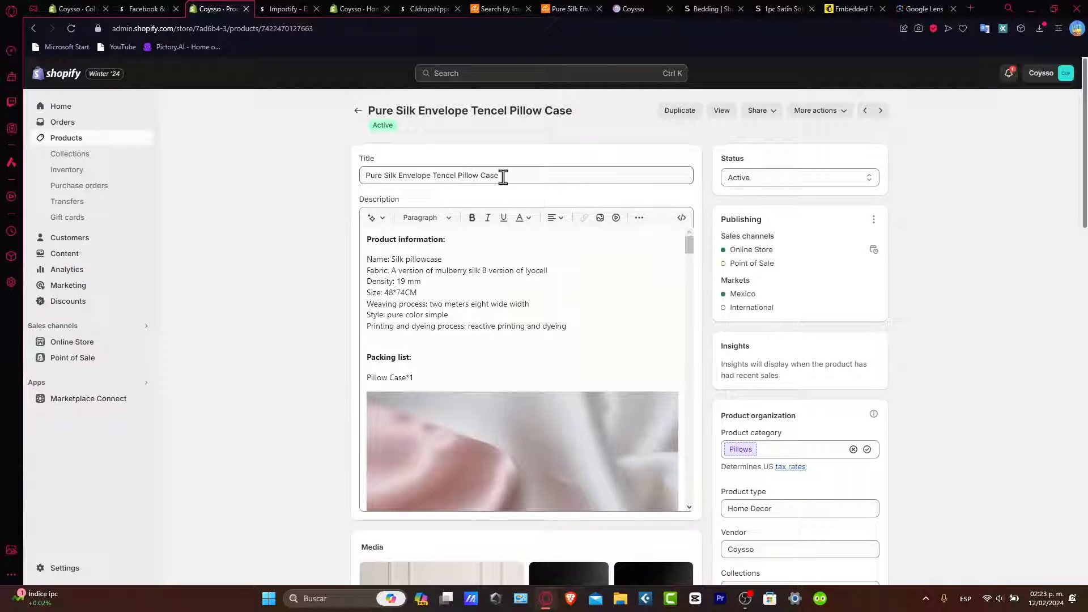
{"action": "scroll", "coordinate": [551, 293], "scroll_direction": "down", "scroll_amount": 15}
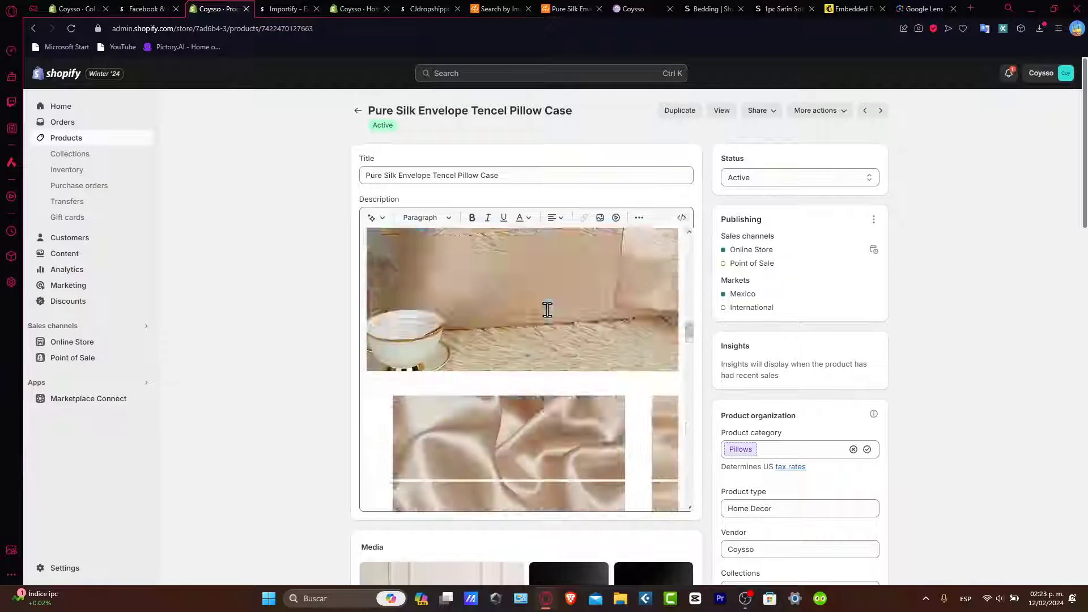
{"action": "scroll", "coordinate": [329, 376], "scroll_direction": "down", "scroll_amount": 10}
{"action": "scroll", "coordinate": [320, 376], "scroll_direction": "up", "scroll_amount": 3}
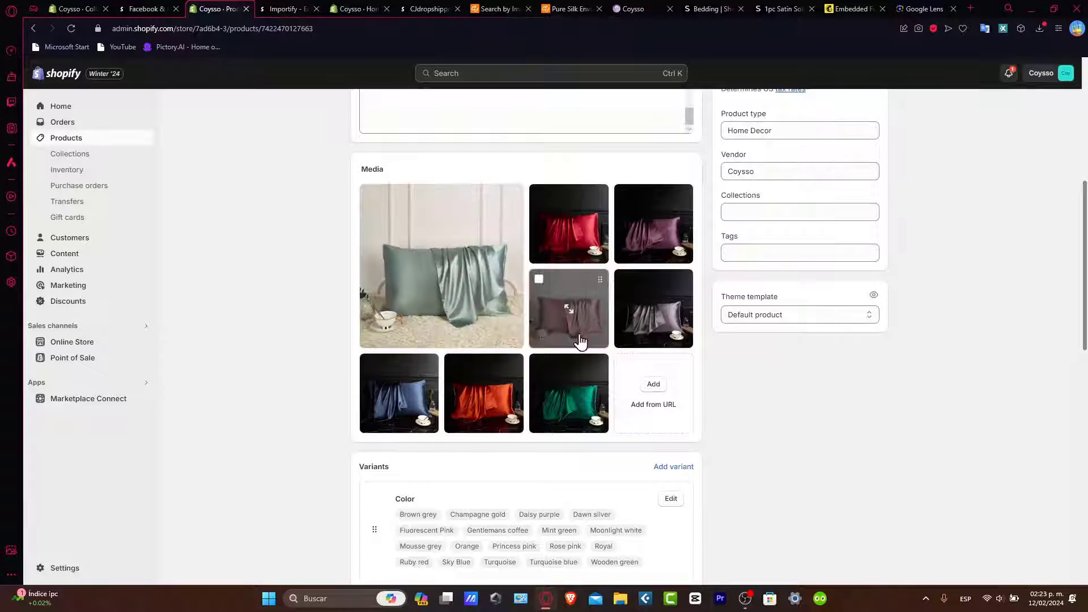
{"action": "left_click_drag", "start_coordinate": [577, 337], "coordinate": [426, 274]}
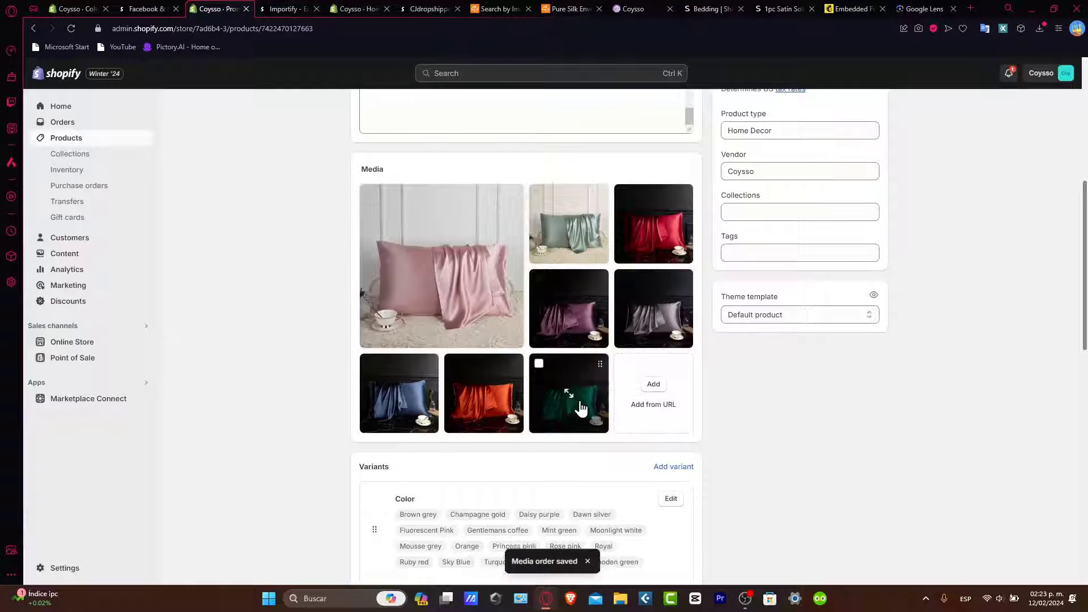
Step: Reopen the pillowcase product and confirm it remains in the Pillowcases collection
{"action": "scroll", "coordinate": [583, 408], "scroll_direction": "down", "scroll_amount": 7}
{"action": "scroll", "coordinate": [567, 318], "scroll_direction": "down", "scroll_amount": 5}
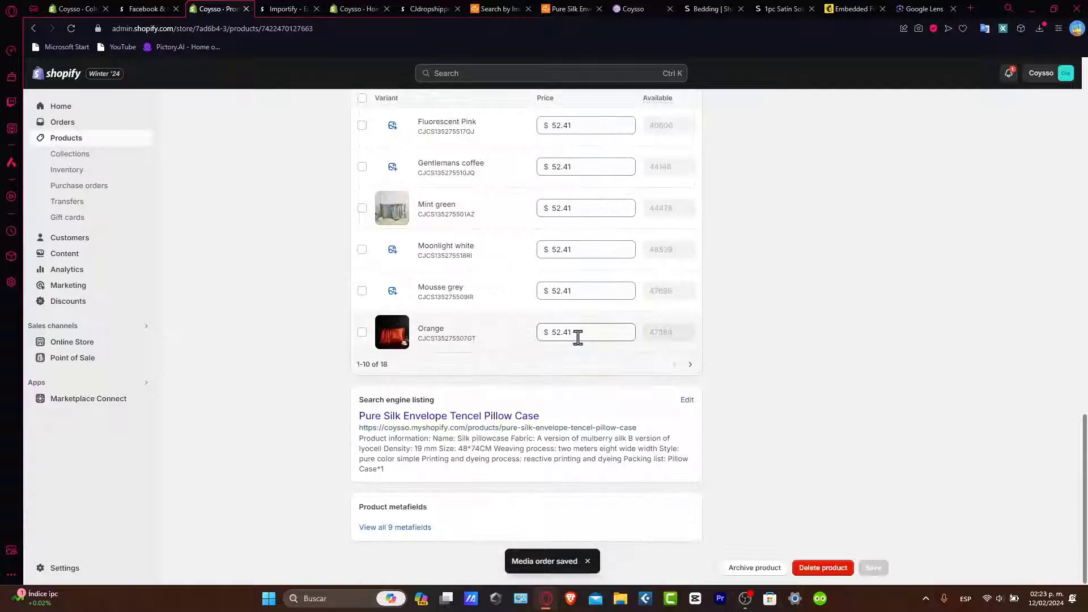
{"action": "scroll", "coordinate": [793, 424], "scroll_direction": "up", "scroll_amount": 15}
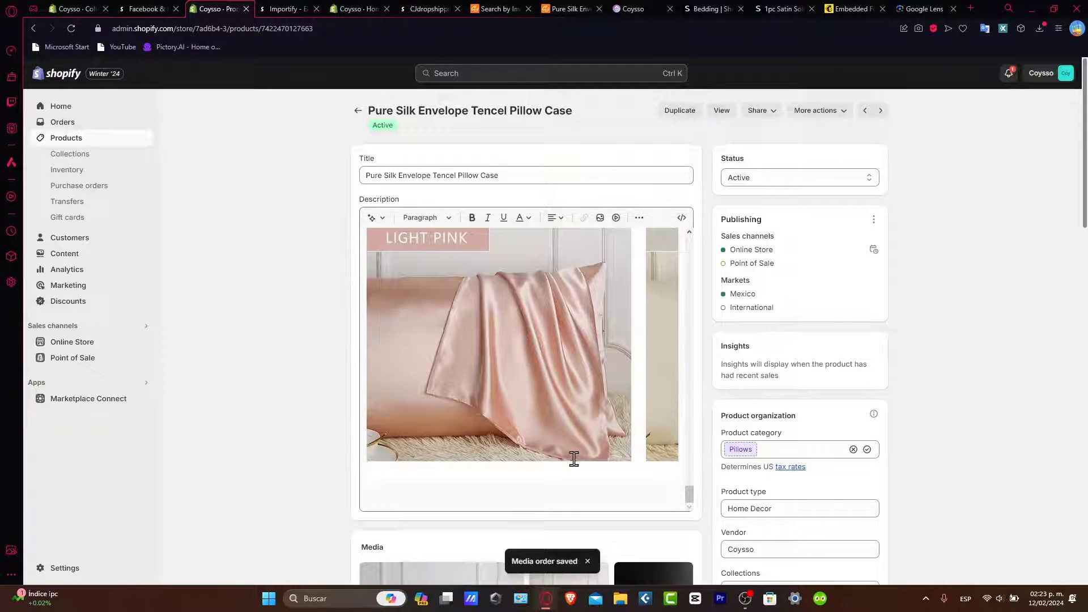
{"action": "key", "text": "alt+Left"}
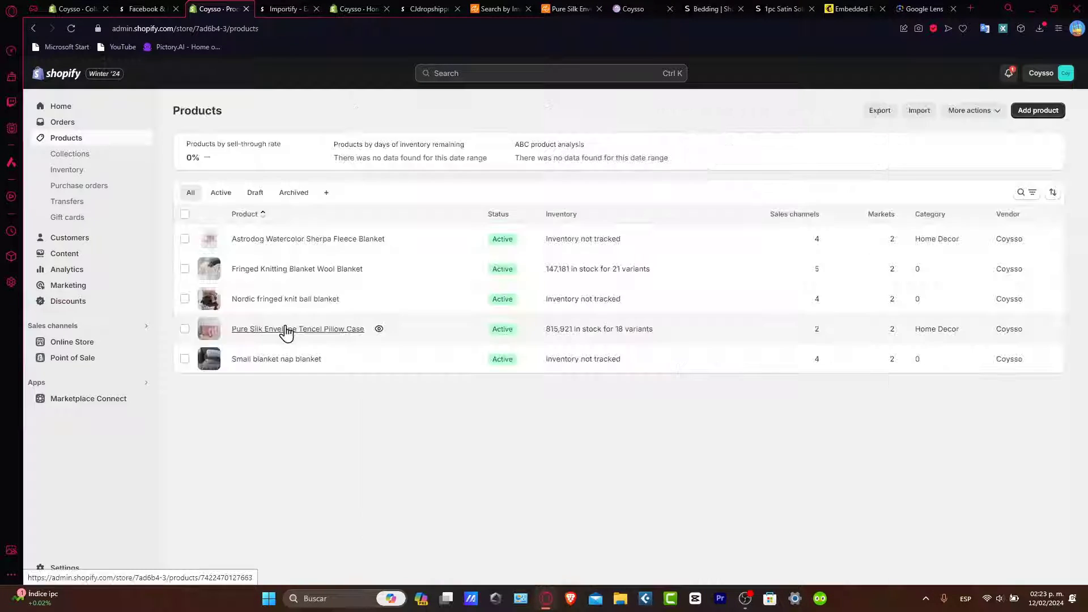
{"action": "left_click", "coordinate": [284, 332]}
{"action": "scroll", "coordinate": [789, 399], "scroll_direction": "down", "scroll_amount": 3}
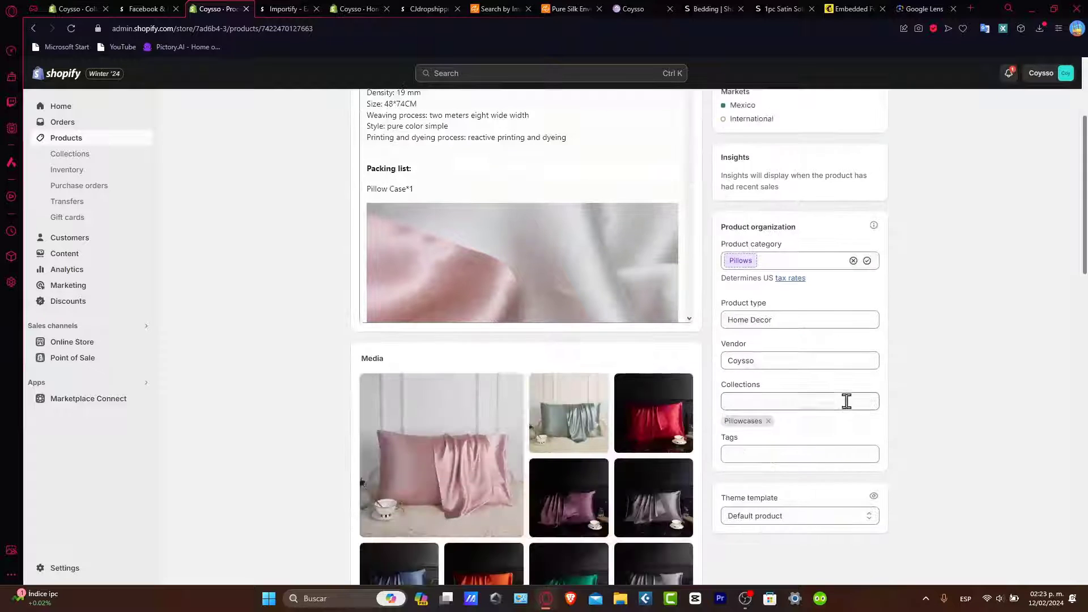
{"action": "left_click", "coordinate": [760, 399]}
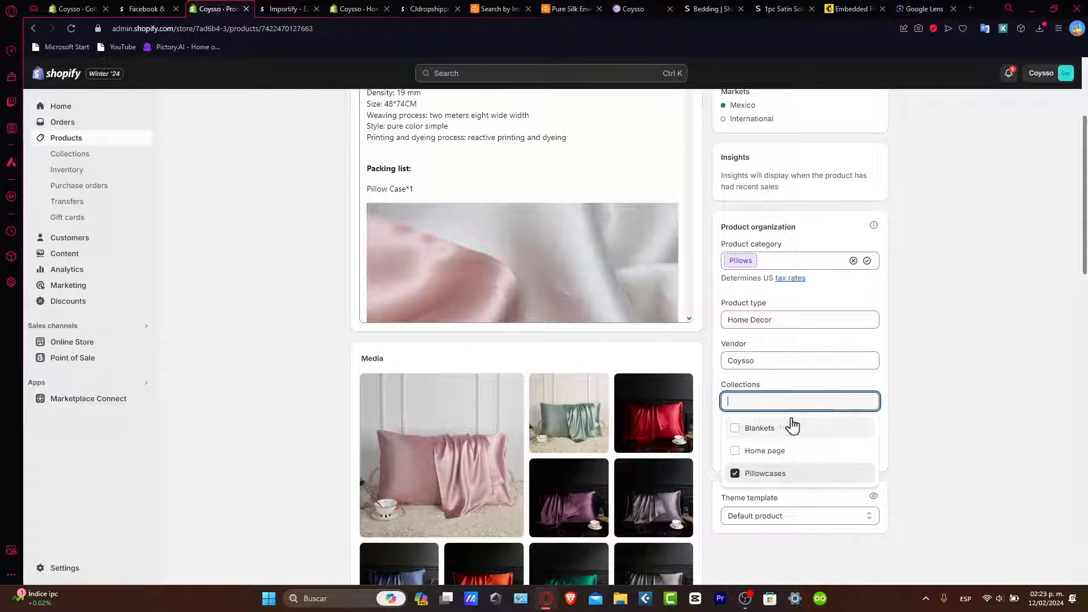
{"action": "left_click", "coordinate": [444, 454]}
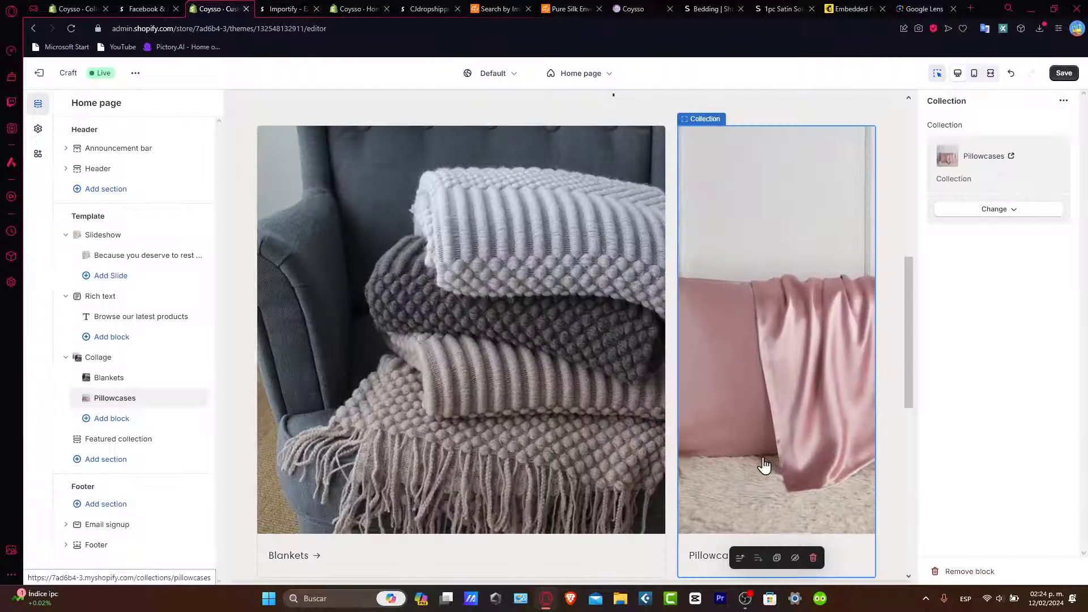
Step: Save the home page theme changes
{"action": "scroll", "coordinate": [649, 309], "scroll_direction": "down", "scroll_amount": 3}
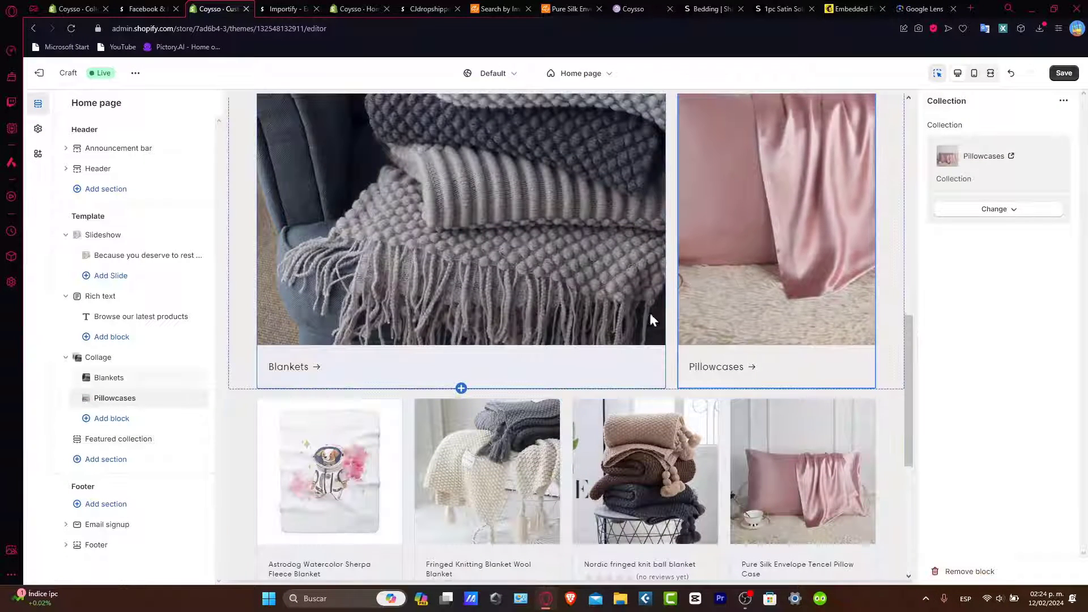
{"action": "scroll", "coordinate": [735, 310], "scroll_direction": "up", "scroll_amount": 3}
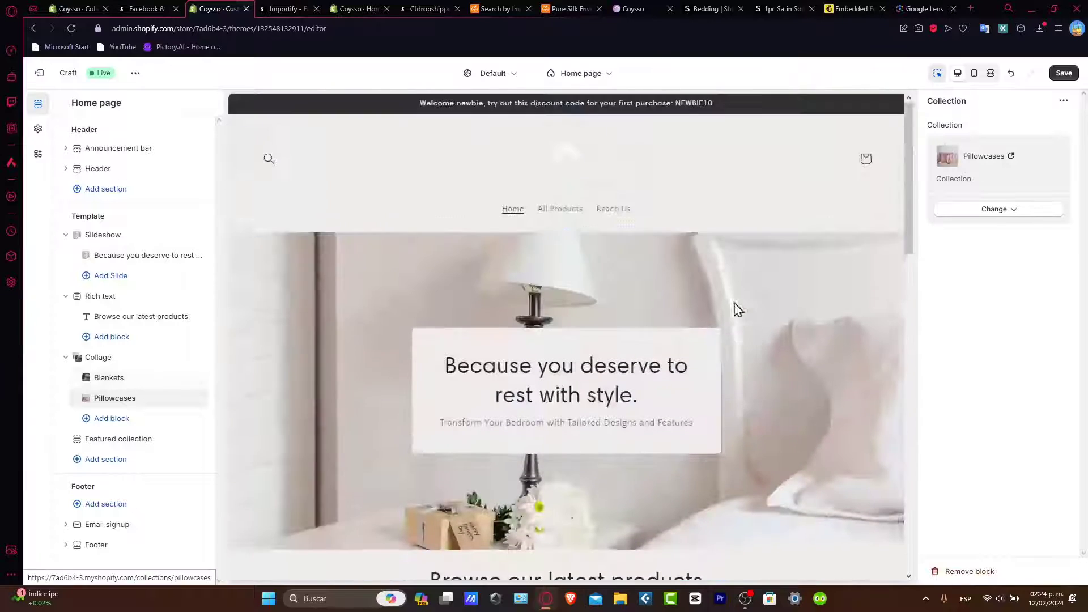
{"action": "left_click", "coordinate": [1062, 73]}
Step: Open the pillowcase's live product page from the Pillowcases collection
{"action": "left_click", "coordinate": [1011, 156]}
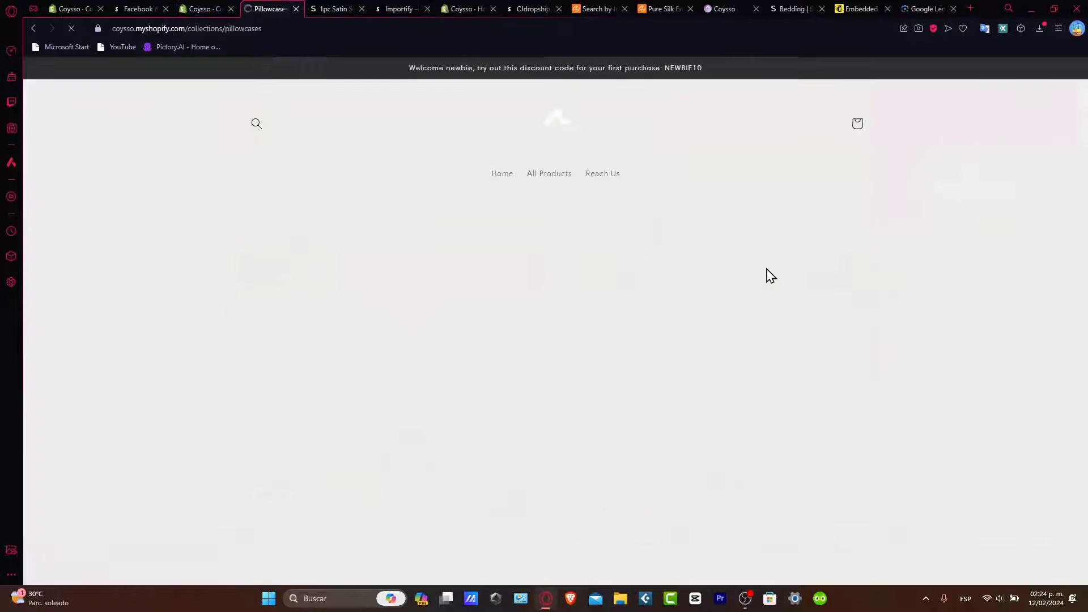
{"action": "scroll", "coordinate": [437, 371], "scroll_direction": "down", "scroll_amount": 3}
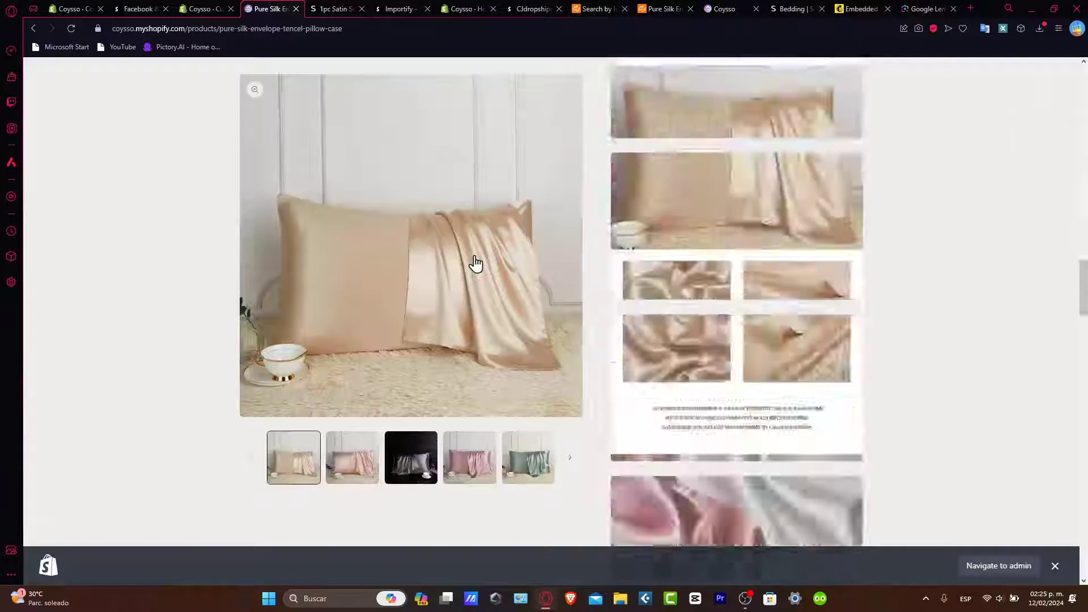
{"action": "scroll", "coordinate": [476, 244], "scroll_direction": "up", "scroll_amount": 10}
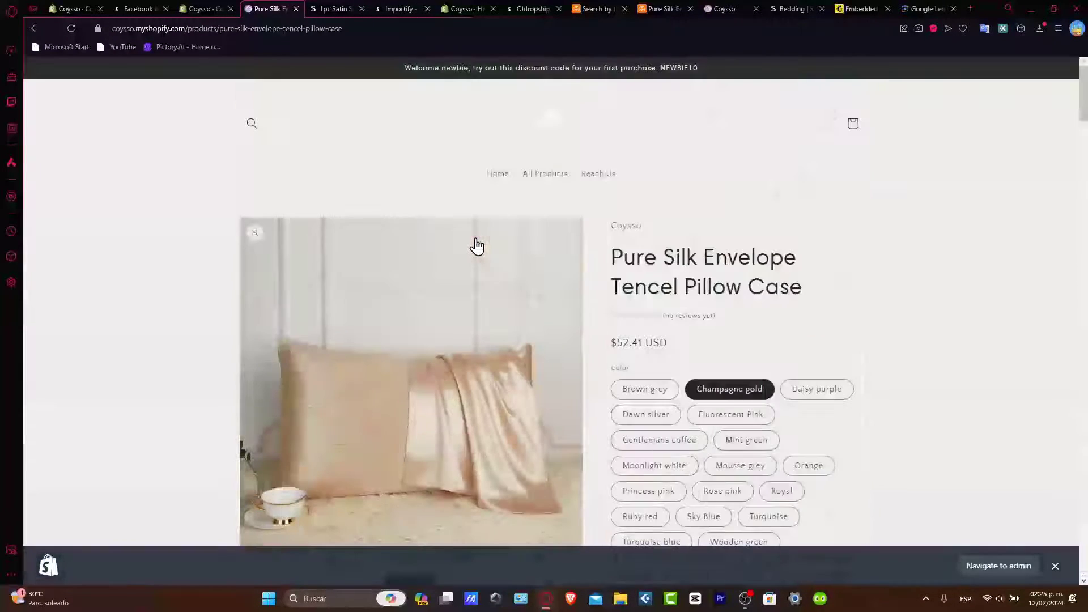
Step: Compare the $52.41 USD storefront page and its colour options with the SHEIN satin pillowcase
{"action": "left_click", "coordinate": [347, 7]}
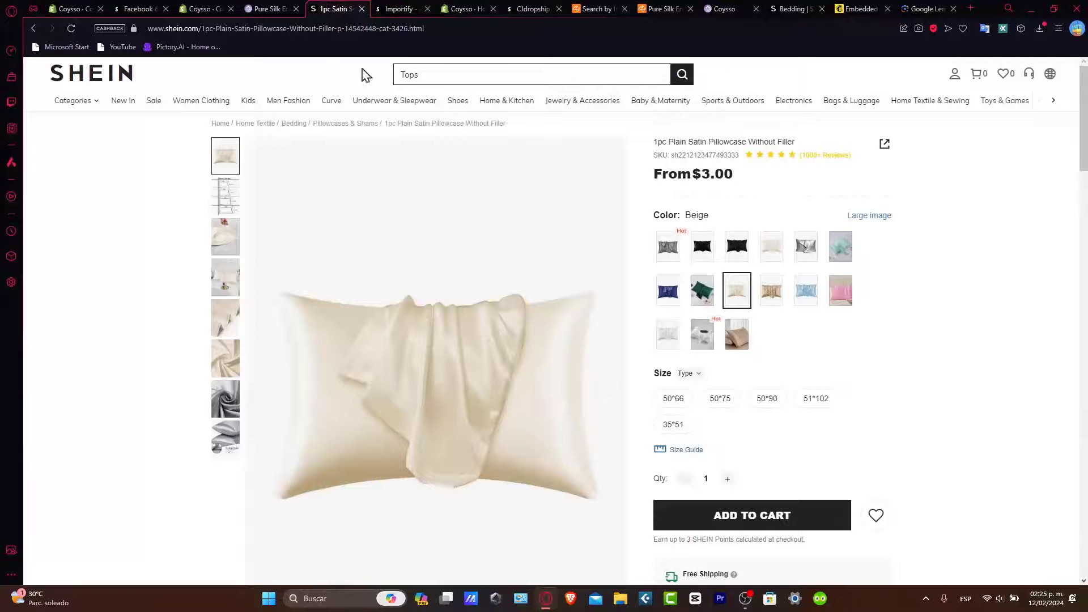
{"action": "left_click", "coordinate": [269, 8]}
{"action": "scroll", "coordinate": [520, 420], "scroll_direction": "down", "scroll_amount": 3}
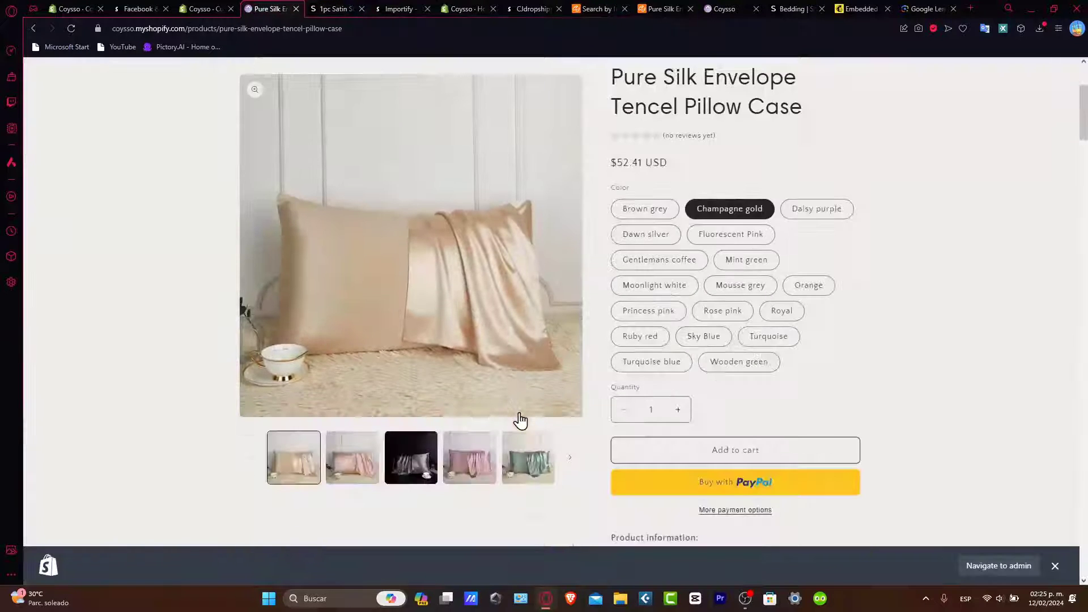
{"action": "scroll", "coordinate": [520, 420], "scroll_direction": "up", "scroll_amount": 3}
{"action": "scroll", "coordinate": [520, 421], "scroll_direction": "down", "scroll_amount": 3}
{"action": "left_click", "coordinate": [334, 8]}
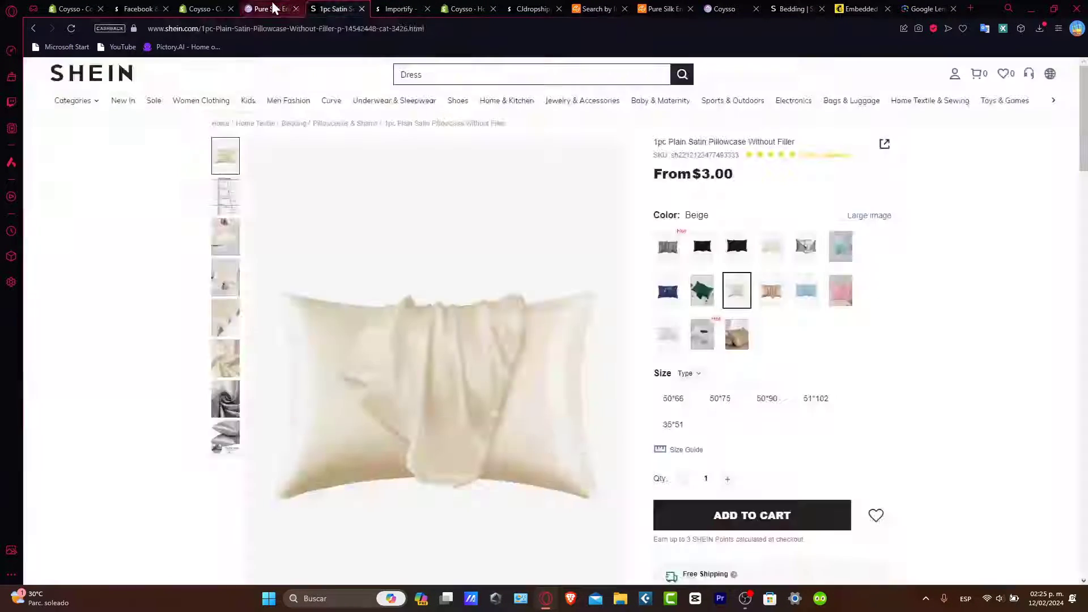
{"action": "left_click", "coordinate": [274, 7]}
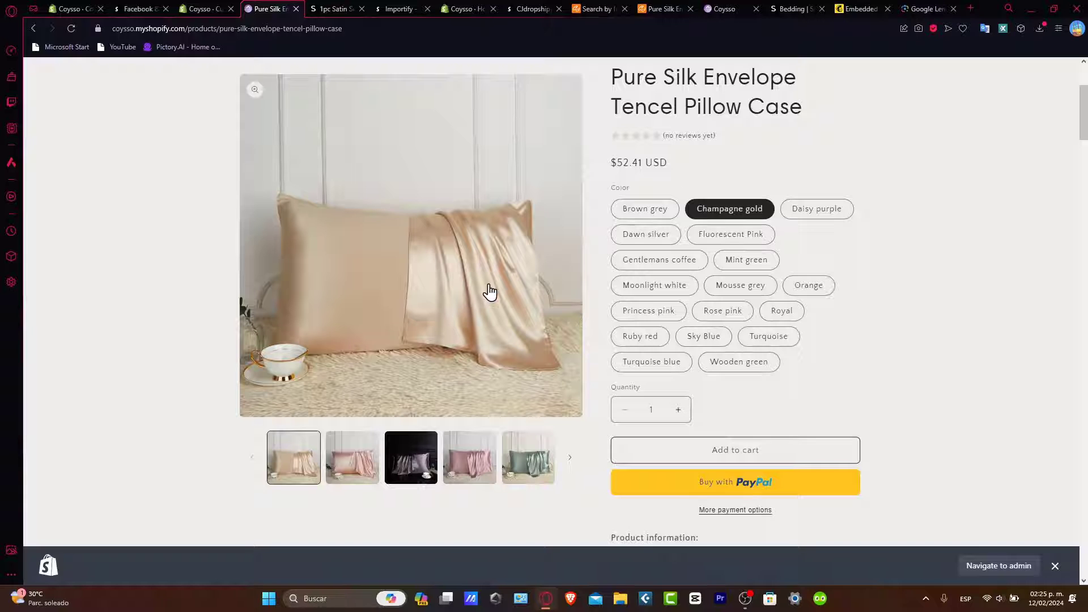